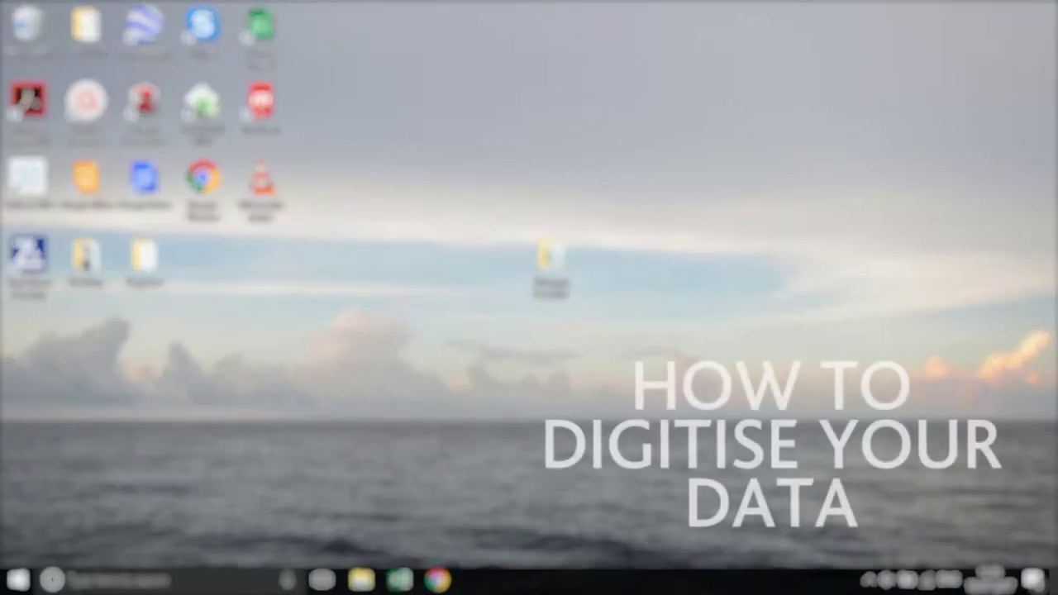
After viewing the slideshow photos, open Octopus_EXAMPLE_Input- from the Octopus Example folder in Excel
{"action": "double_click", "coordinate": [267, 180]}
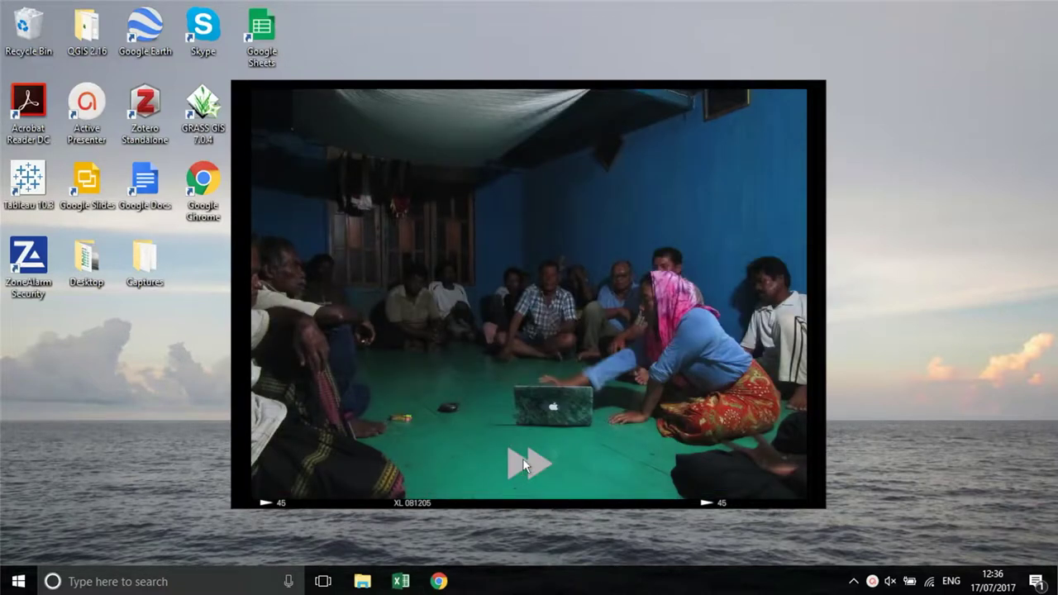
{"action": "left_click", "coordinate": [523, 466]}
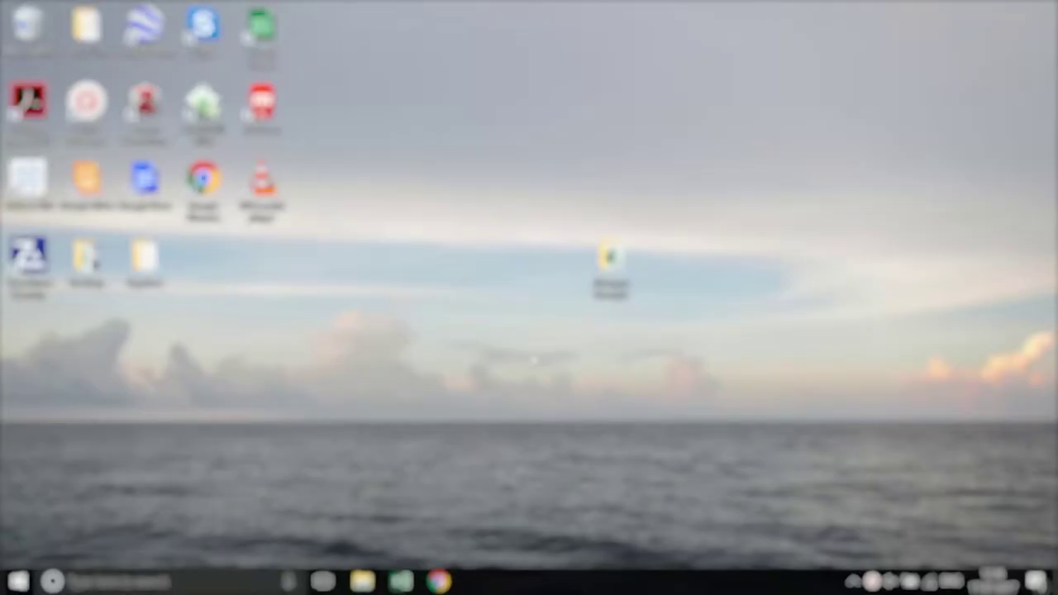
{"action": "double_click", "coordinate": [610, 281]}
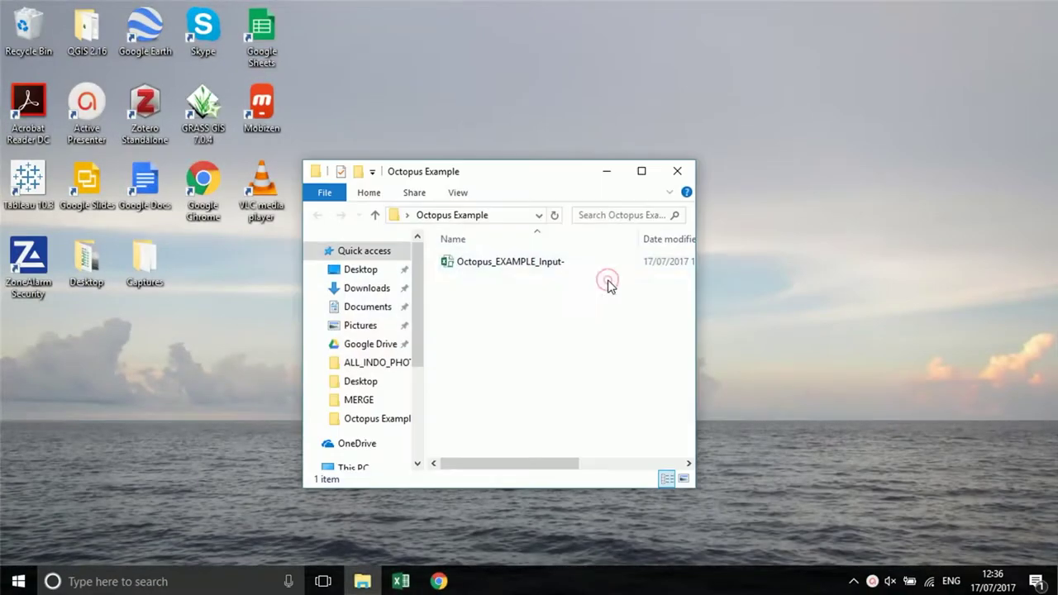
{"action": "left_click", "coordinate": [563, 263]}
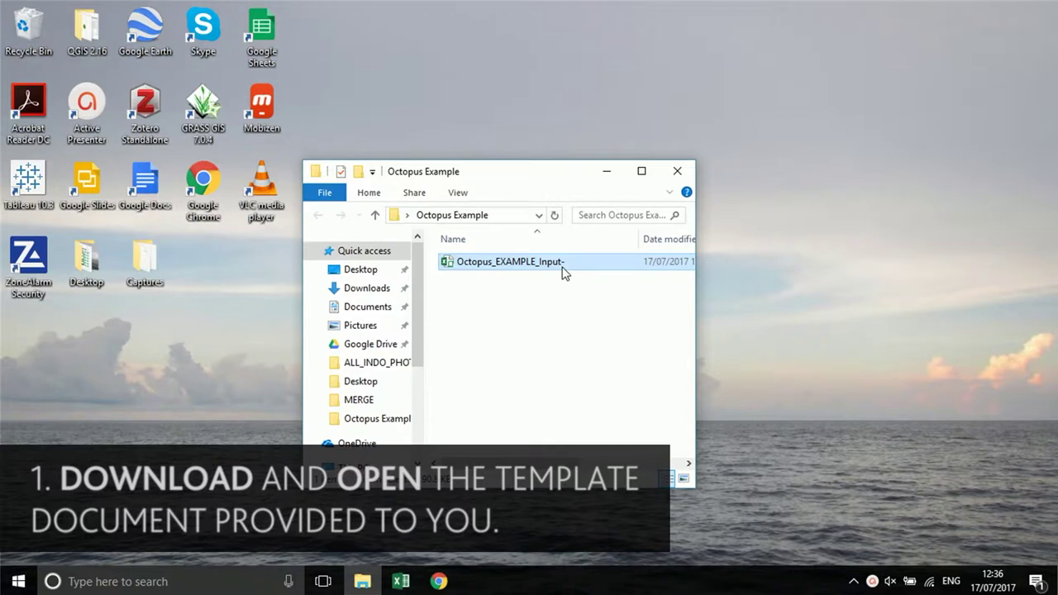
{"action": "double_click", "coordinate": [562, 265]}
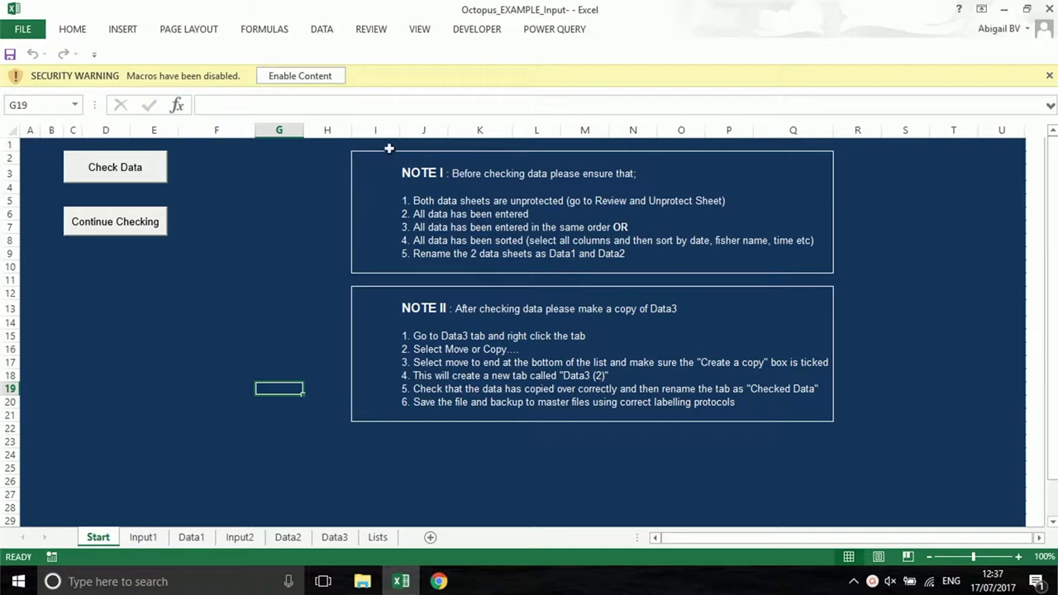
Enable macros and save the workbook as macro-enabled Octopus_BRISTOL_July17 in Octopus Example
{"action": "left_click", "coordinate": [326, 77]}
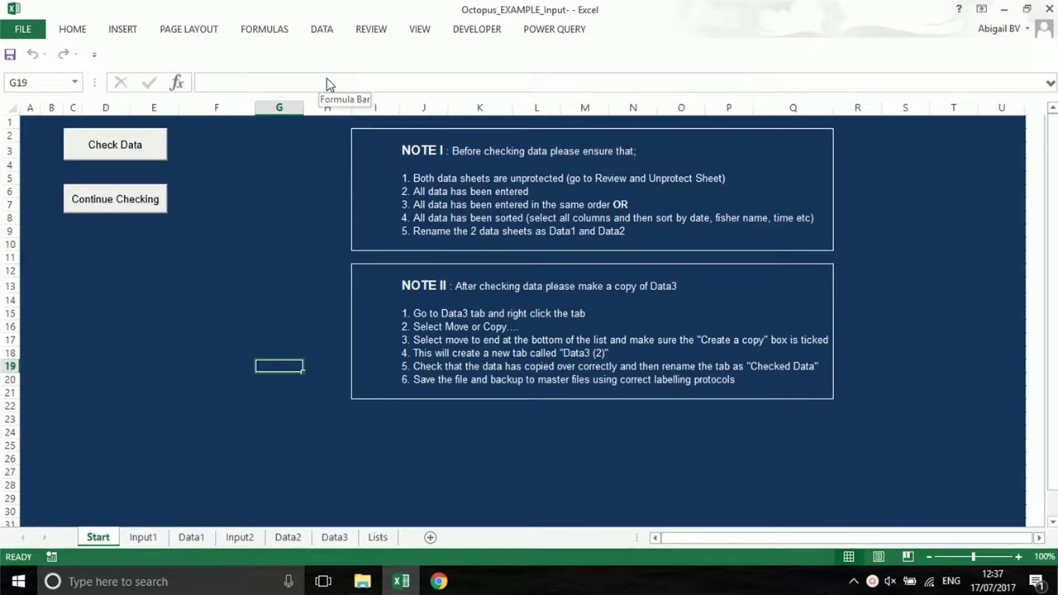
{"action": "left_click", "coordinate": [17, 30]}
{"action": "left_click", "coordinate": [47, 189]}
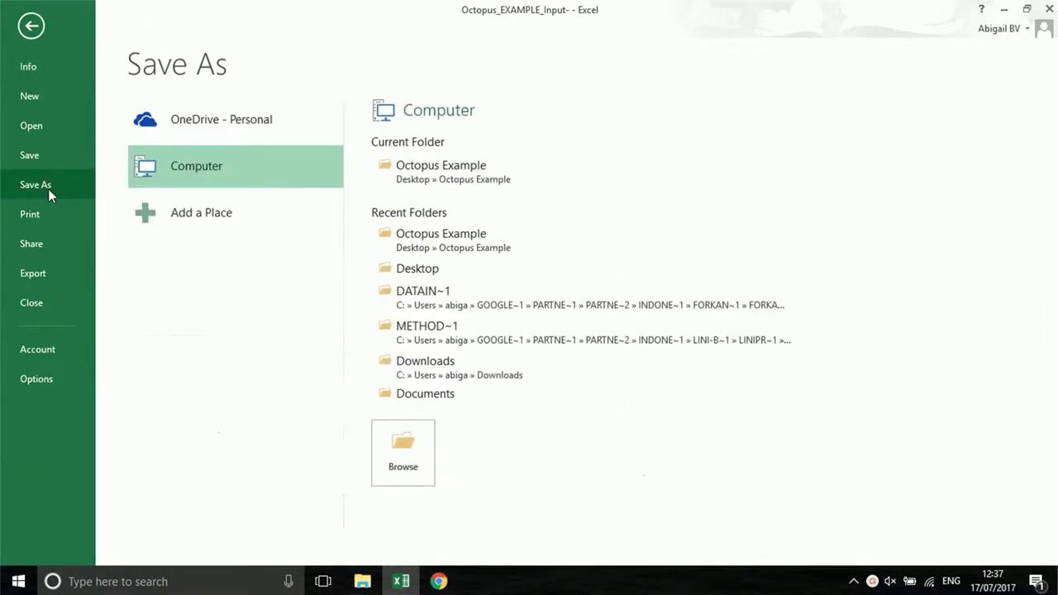
{"action": "left_click", "coordinate": [439, 169]}
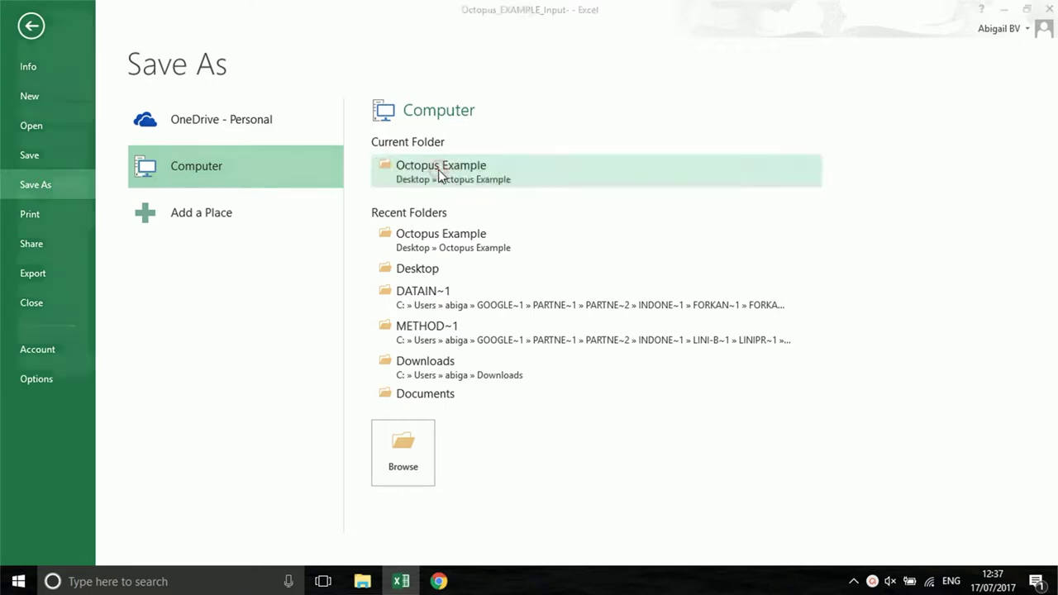
{"action": "double_click", "coordinate": [250, 265]}
{"action": "left_click", "coordinate": [249, 265]}
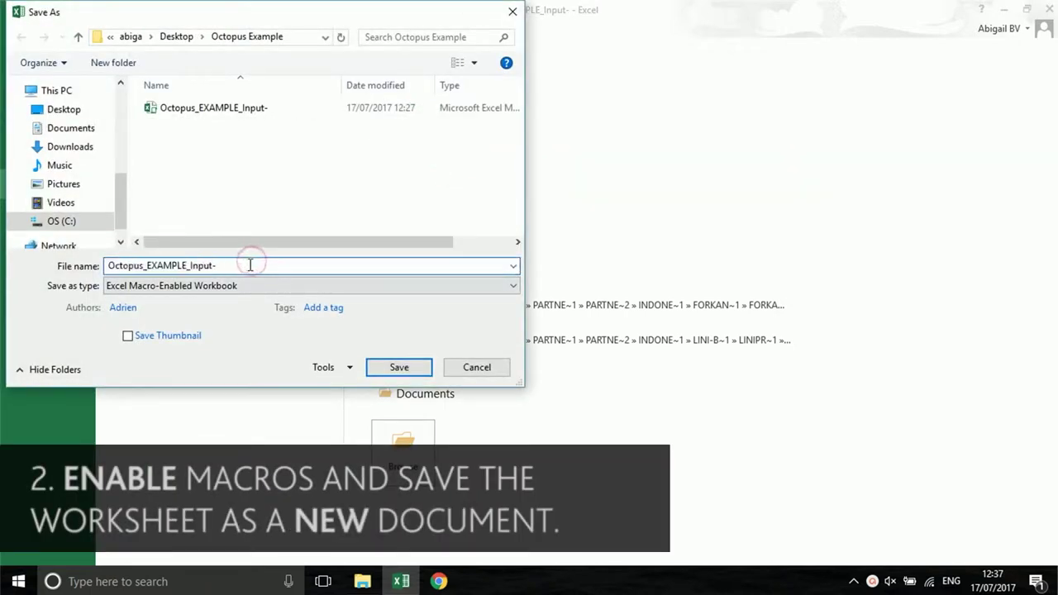
{"action": "key", "text": "BackSpace"}
{"action": "key", "text": "BackSpace"}
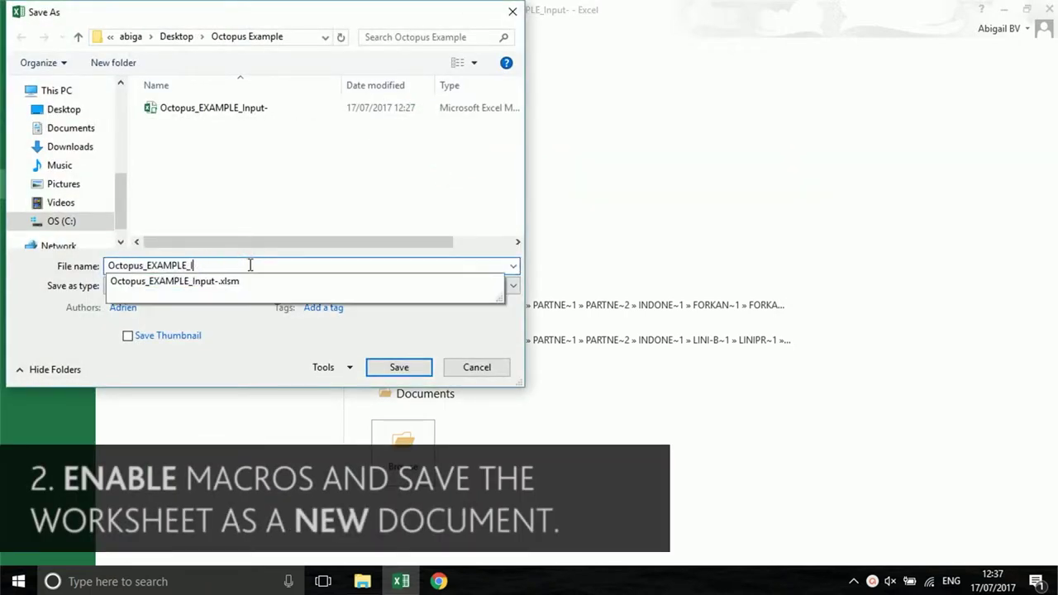
{"action": "key", "text": "BackSpace"}
{"action": "key", "text": "BackSpace"}
{"action": "key", "text": "BackSpace"}
{"action": "key", "text": "BackSpace"}
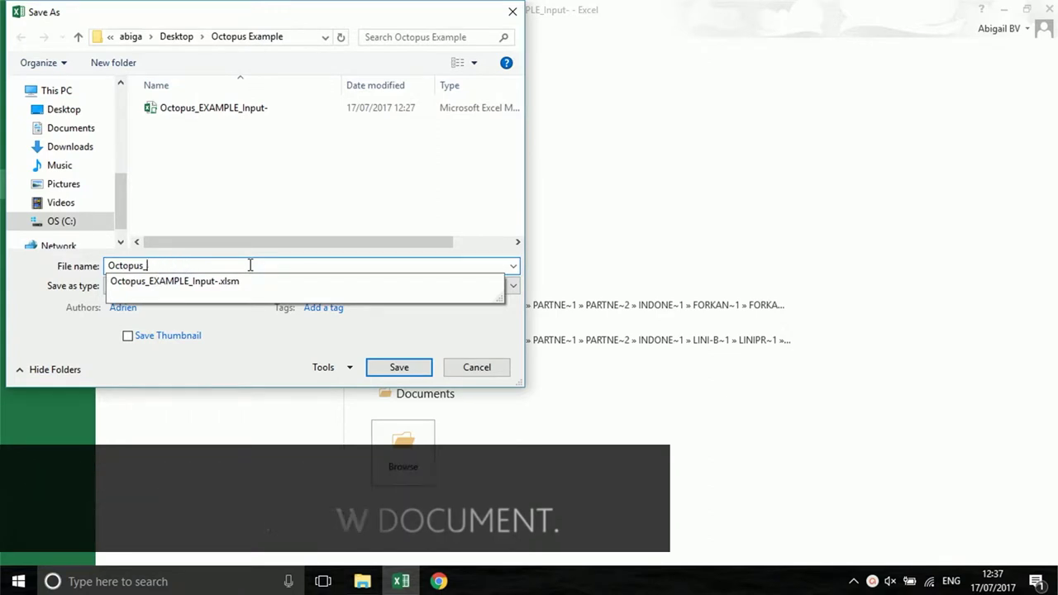
{"action": "type", "text": "BRISTOL_July17"}
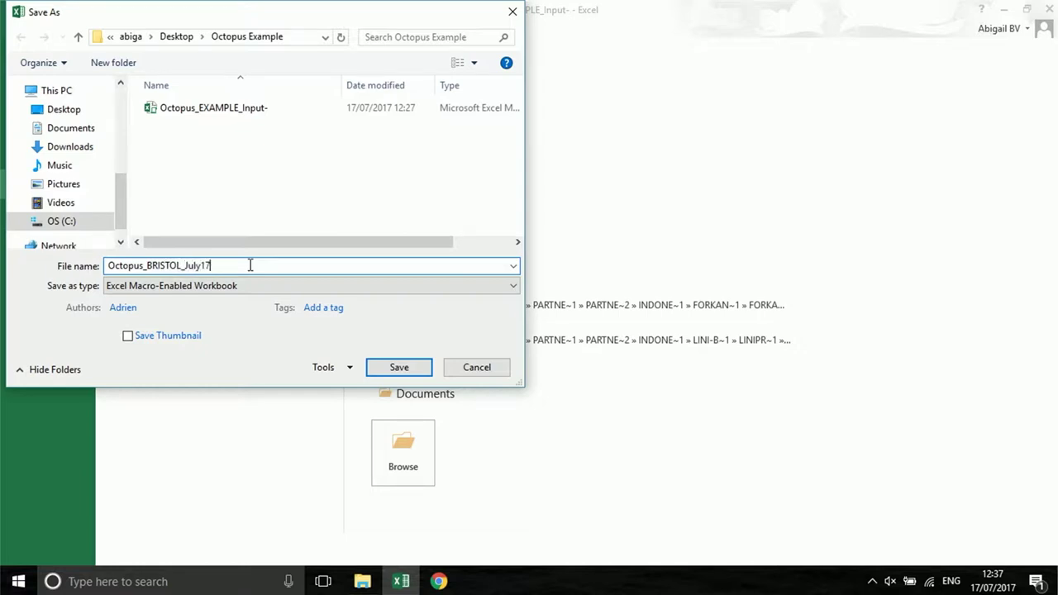
{"action": "left_click", "coordinate": [399, 368]}
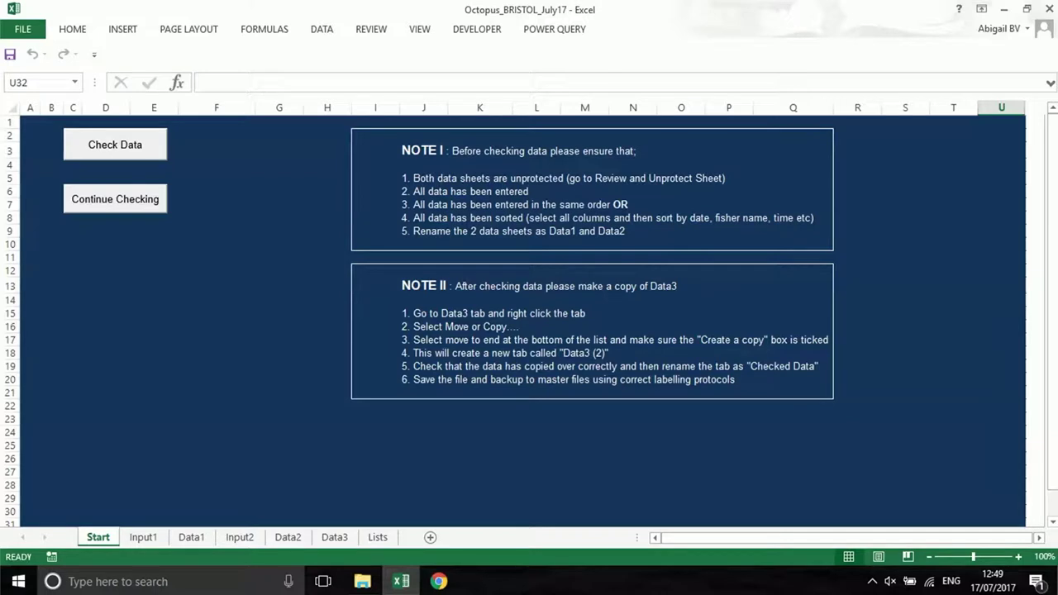
Look through the Input1, Data1, Input2, Data2, Data3 and Lists sheets
{"action": "left_click", "coordinate": [144, 538]}
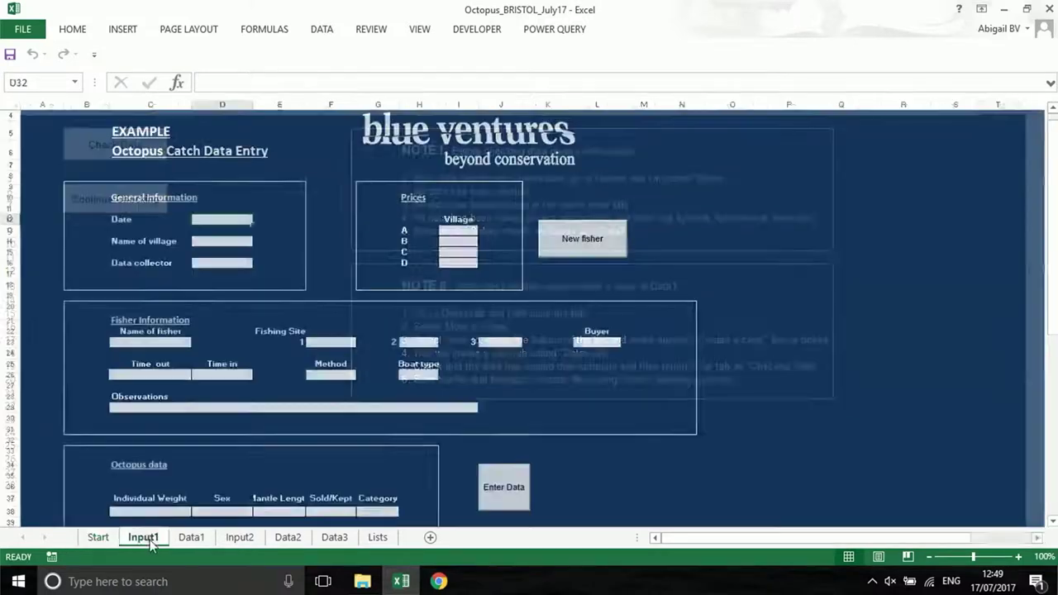
{"action": "left_click", "coordinate": [180, 542]}
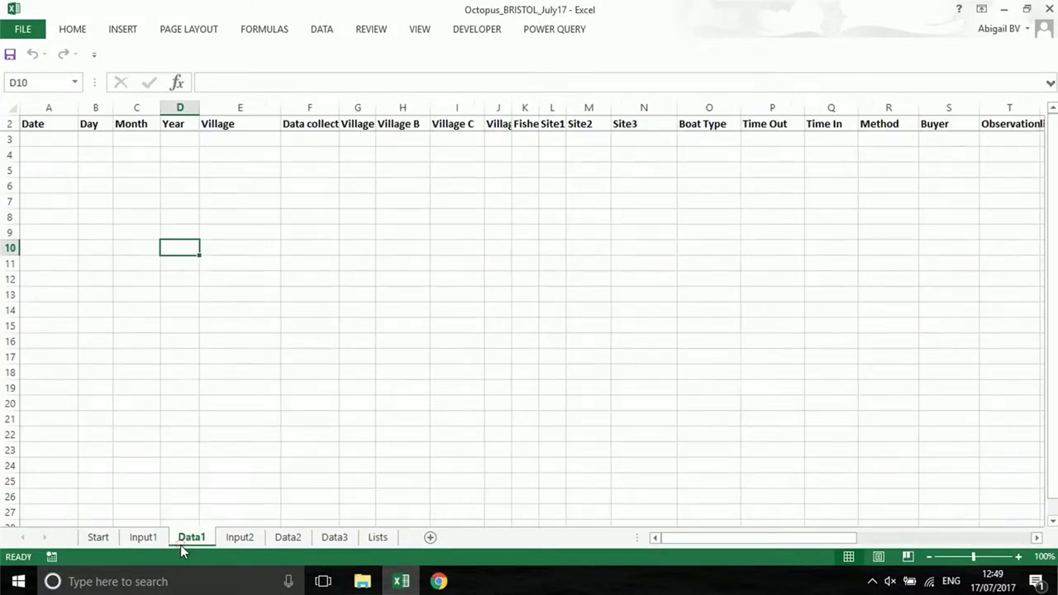
{"action": "left_click", "coordinate": [245, 539]}
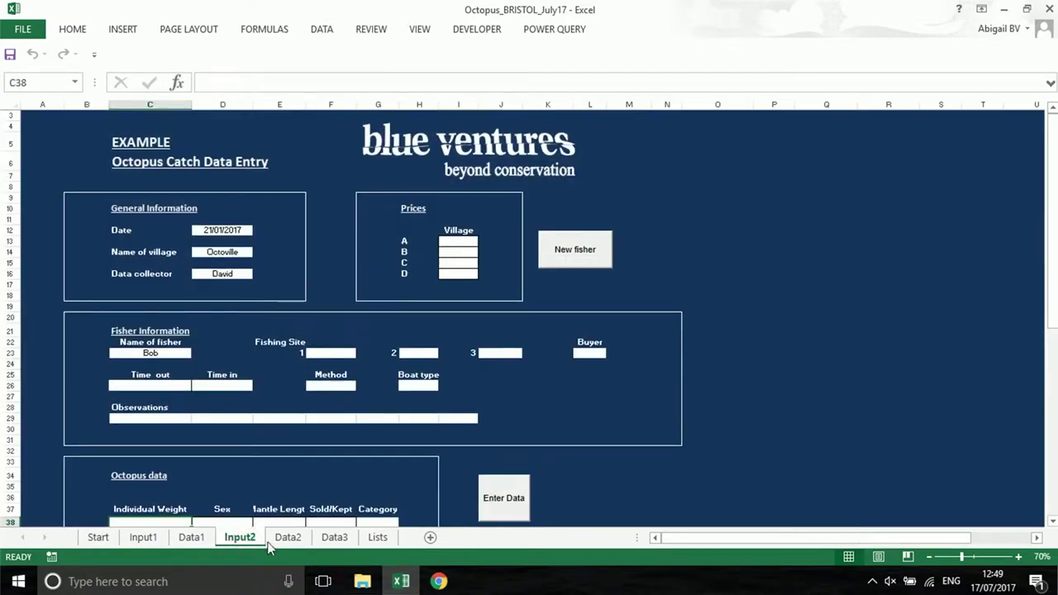
{"action": "left_click", "coordinate": [288, 539]}
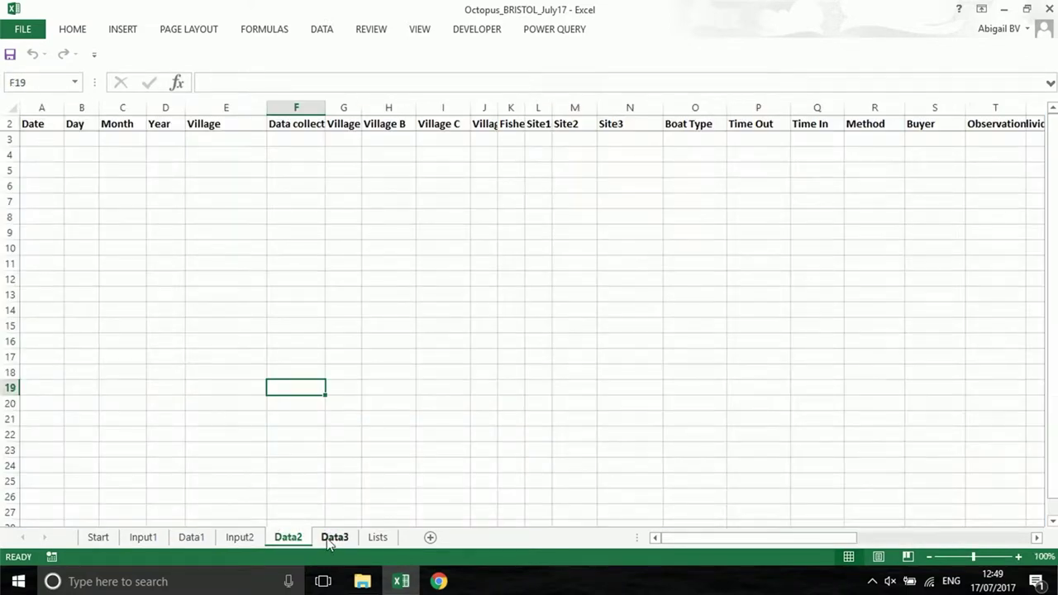
{"action": "left_click", "coordinate": [328, 539]}
{"action": "left_click", "coordinate": [376, 538]}
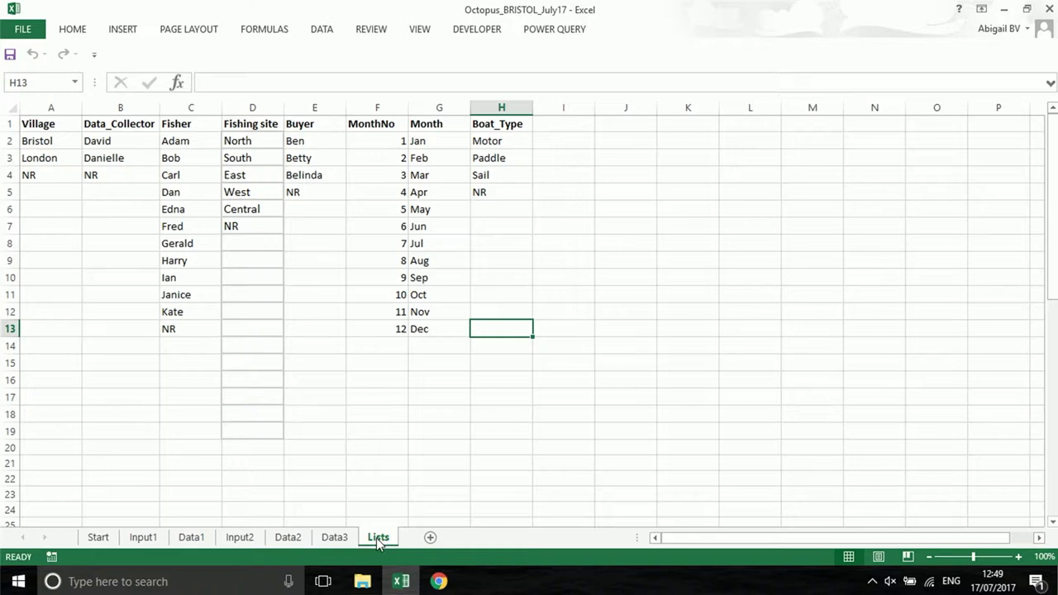
Hide the Lists sheet, restoring and re-hiding it after a mis-click
{"action": "right_click", "coordinate": [378, 539]}
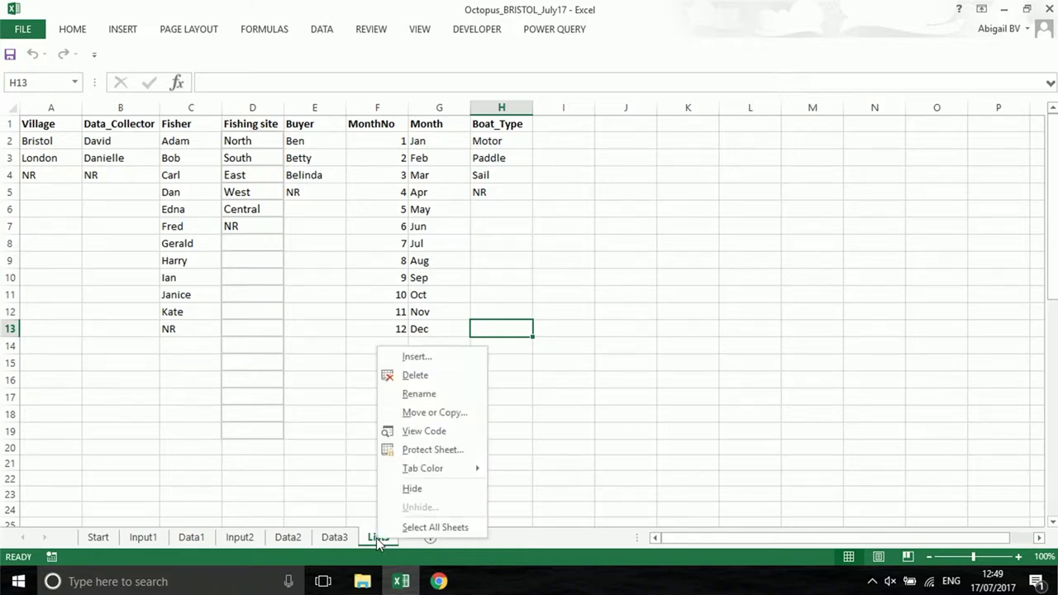
{"action": "left_click", "coordinate": [412, 490]}
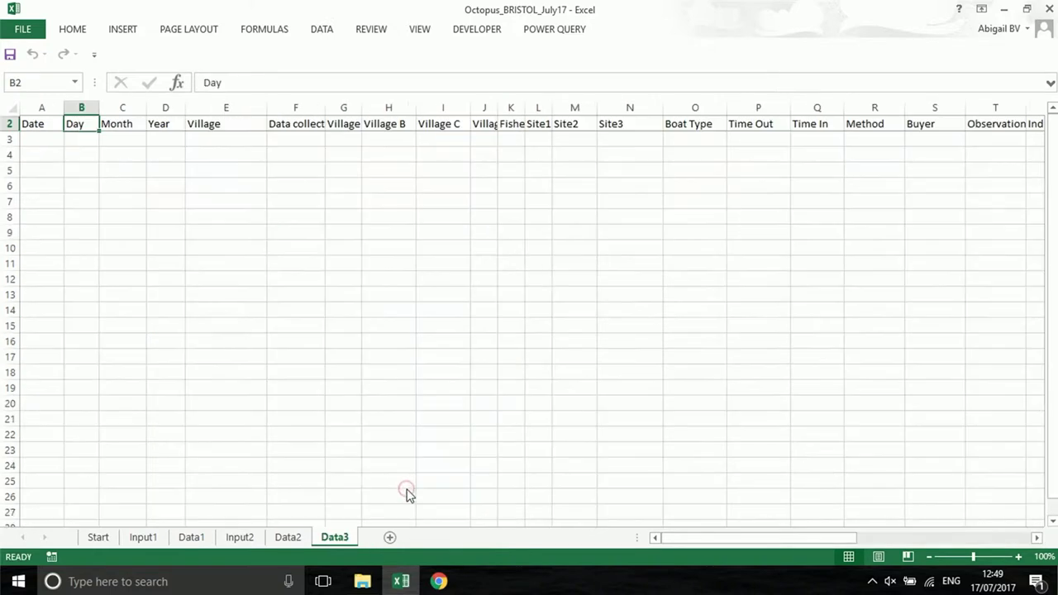
{"action": "right_click", "coordinate": [345, 540]}
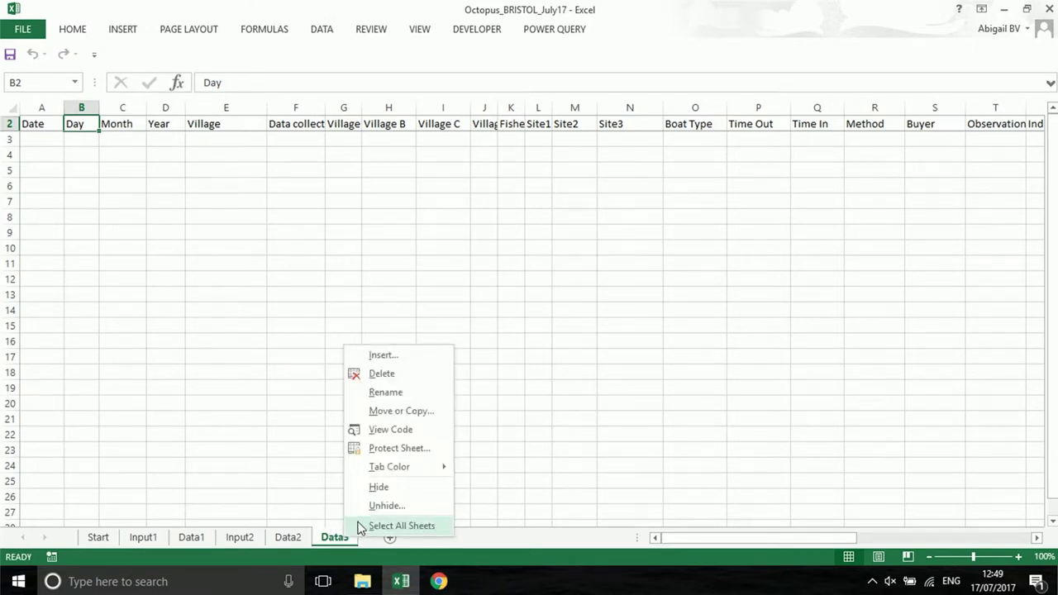
{"action": "left_click", "coordinate": [379, 506]}
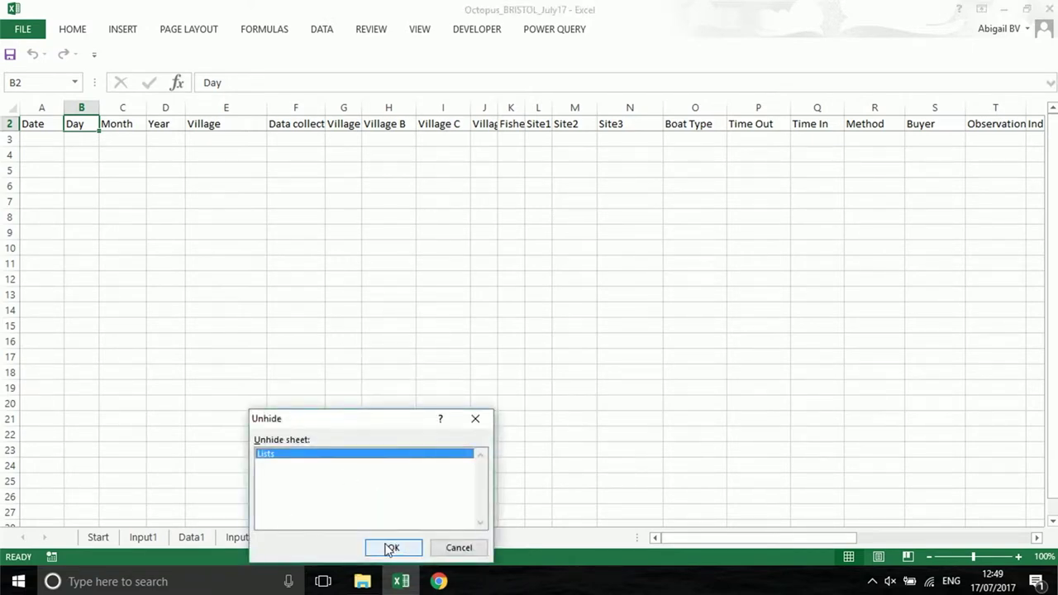
{"action": "left_click", "coordinate": [391, 548]}
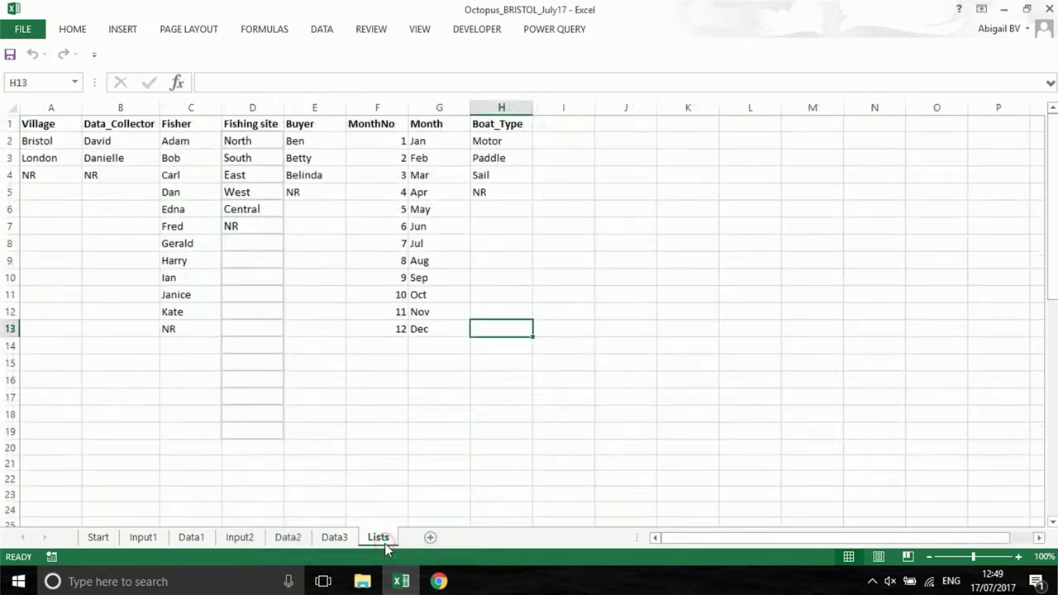
{"action": "right_click", "coordinate": [385, 539]}
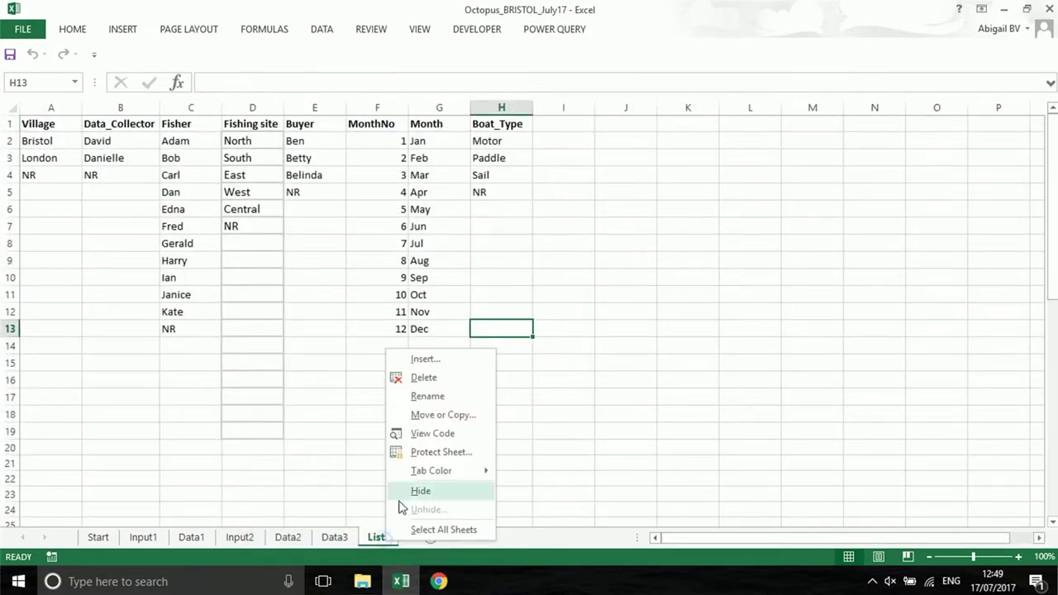
{"action": "left_click", "coordinate": [402, 491]}
Hide the Data3, Data2, Input2 and Start sheets, leaving only Input1 and Data1
{"action": "right_click", "coordinate": [340, 539]}
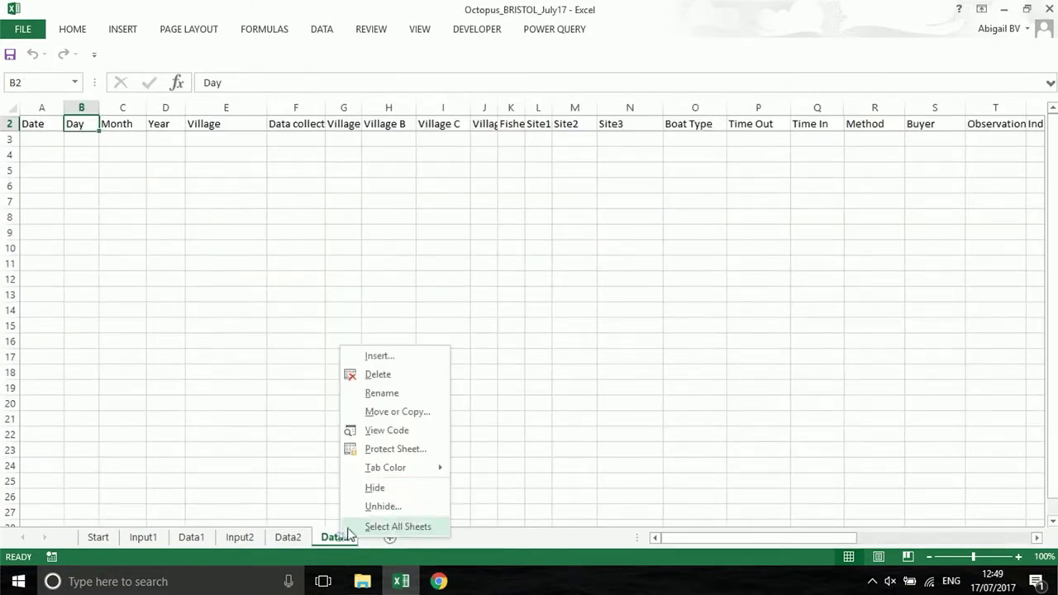
{"action": "left_click", "coordinate": [370, 490]}
{"action": "right_click", "coordinate": [296, 539]}
{"action": "left_click", "coordinate": [330, 490]}
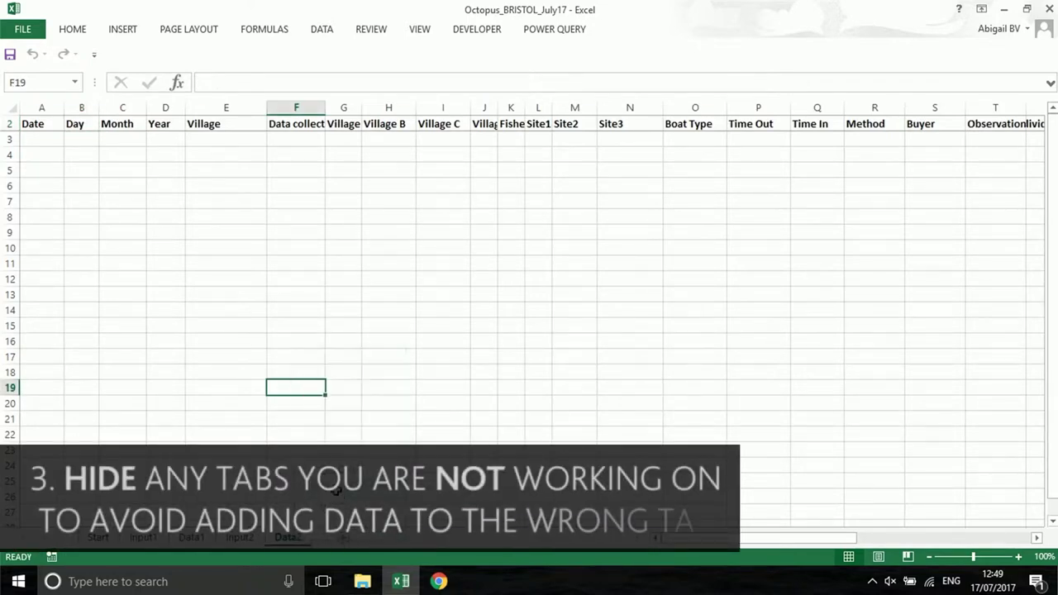
{"action": "right_click", "coordinate": [239, 539]}
{"action": "left_click", "coordinate": [273, 492]}
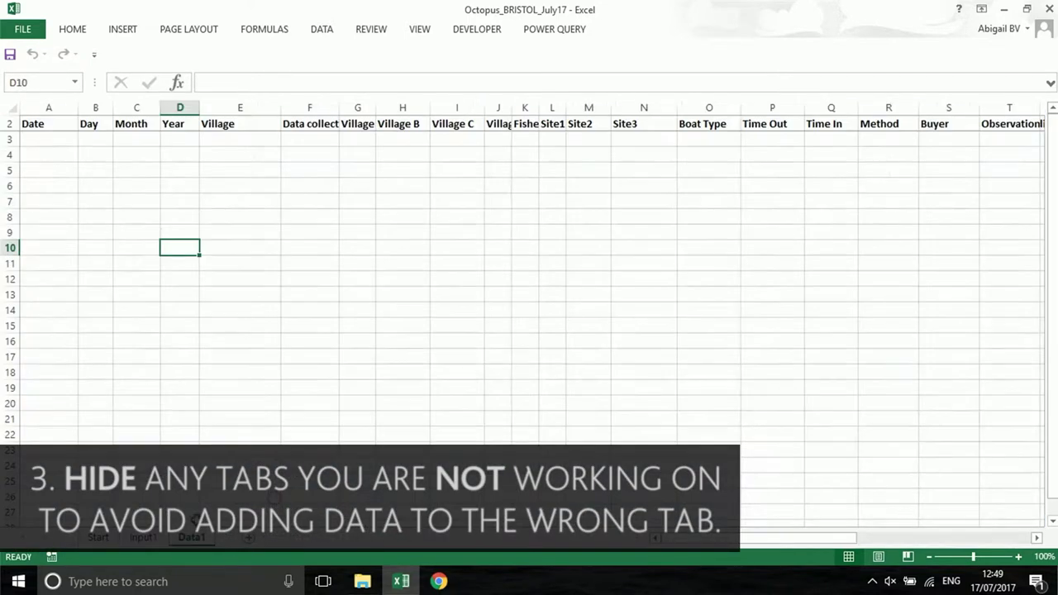
{"action": "right_click", "coordinate": [101, 539]}
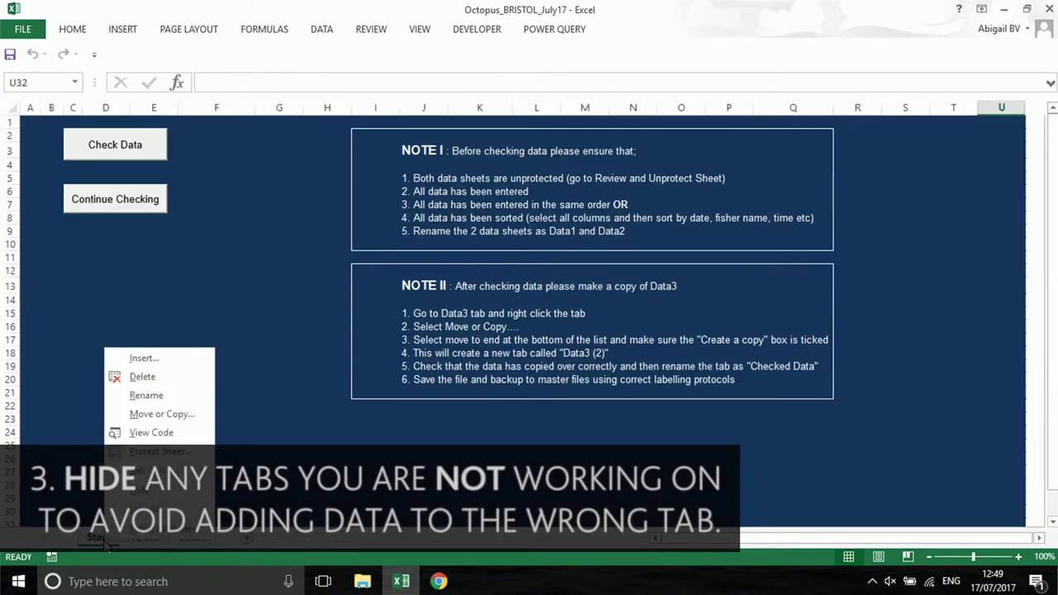
{"action": "left_click", "coordinate": [145, 490]}
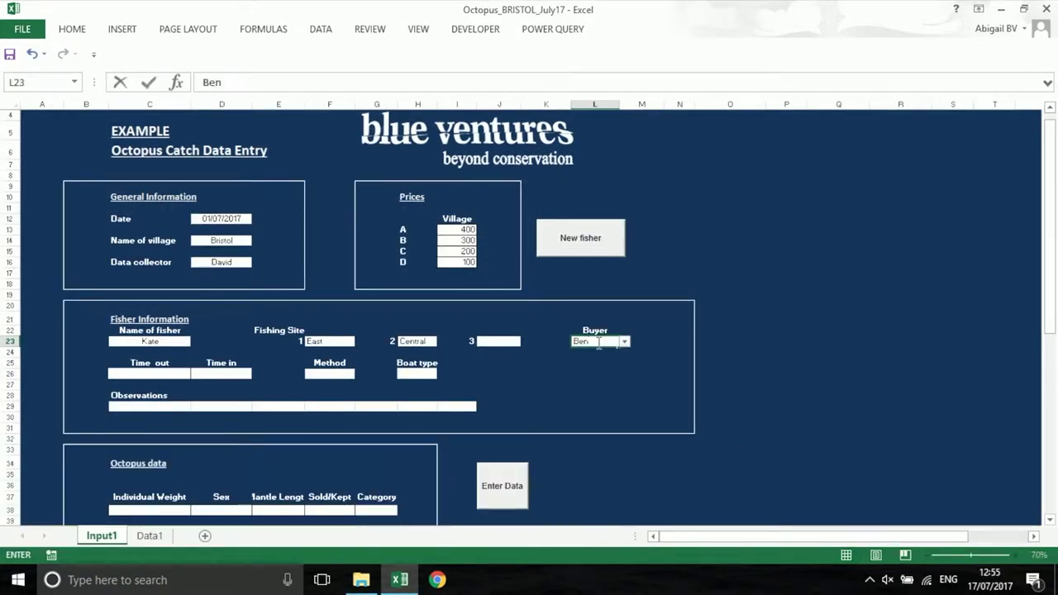
Enter time out 11:00 and time in 13:00 on the Input1 form
{"action": "left_click", "coordinate": [156, 373]}
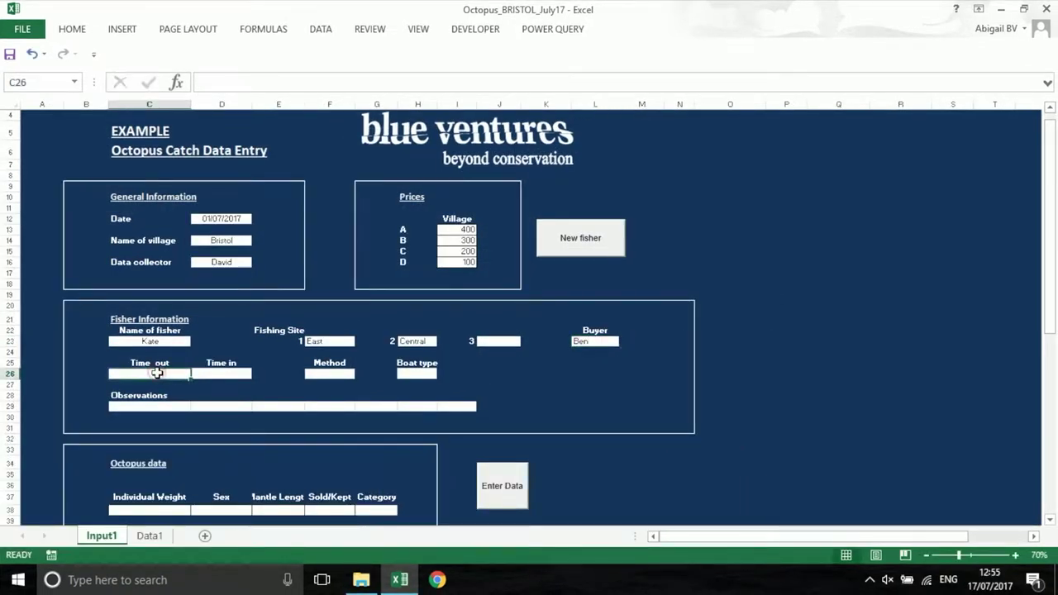
{"action": "type", "text": "11:00"}
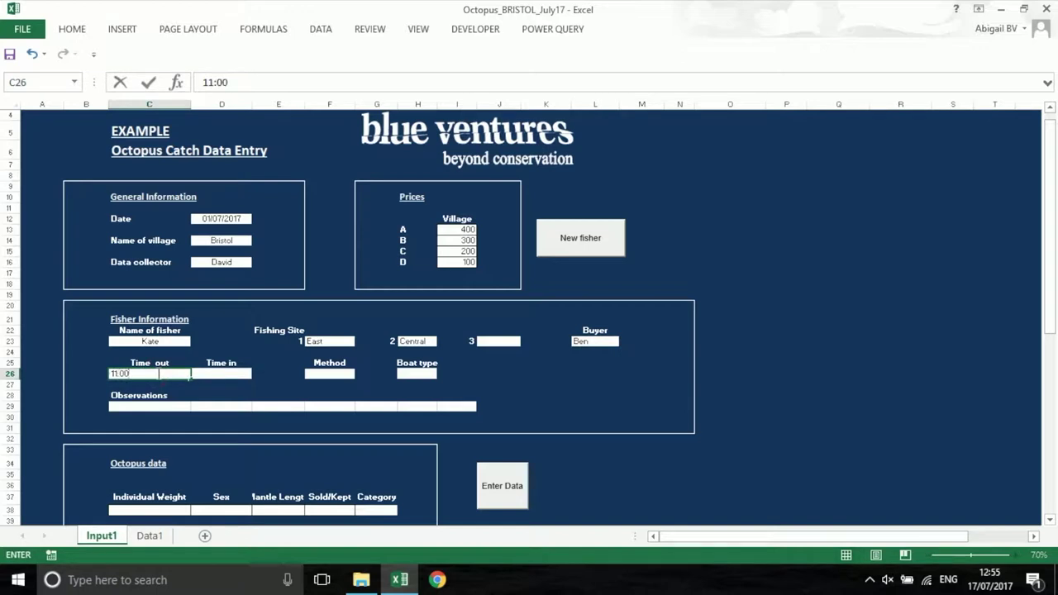
{"action": "left_click", "coordinate": [227, 373]}
{"action": "type", "text": "13"}
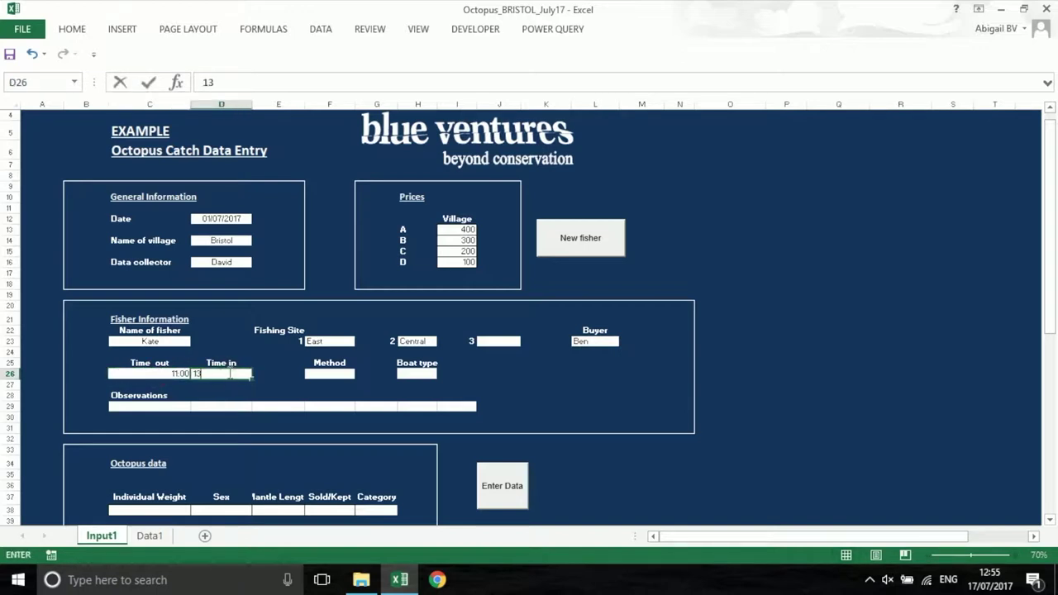
{"action": "type", "text": ":00"}
Choose Both as the fishing method and Motor as the boat type
{"action": "left_click", "coordinate": [343, 374]}
{"action": "left_click", "coordinate": [360, 374]}
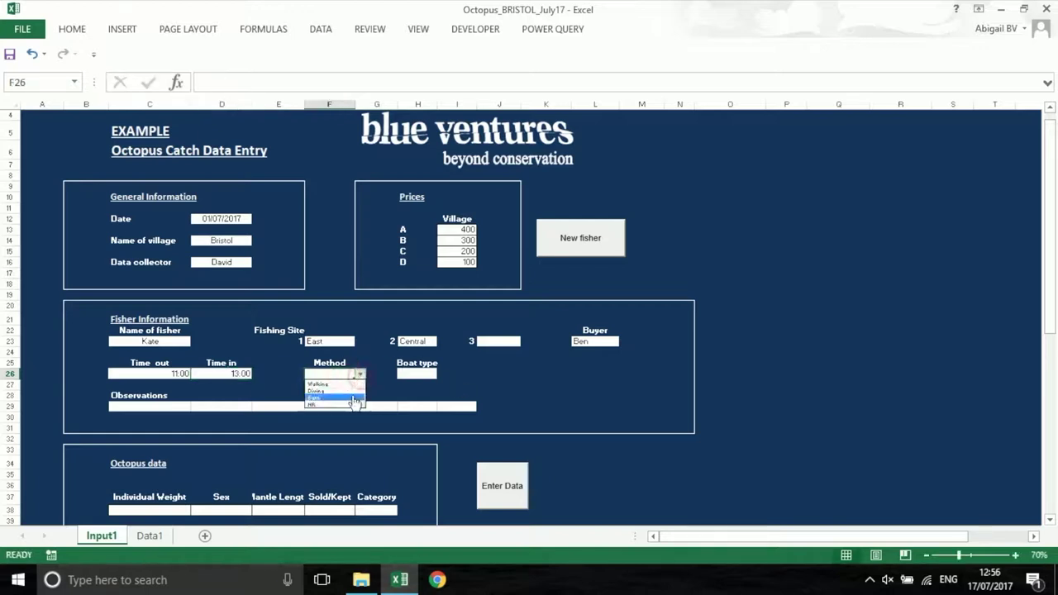
{"action": "left_click", "coordinate": [354, 401]}
{"action": "left_click", "coordinate": [413, 374]}
{"action": "left_click", "coordinate": [443, 374]}
{"action": "left_click", "coordinate": [432, 389]}
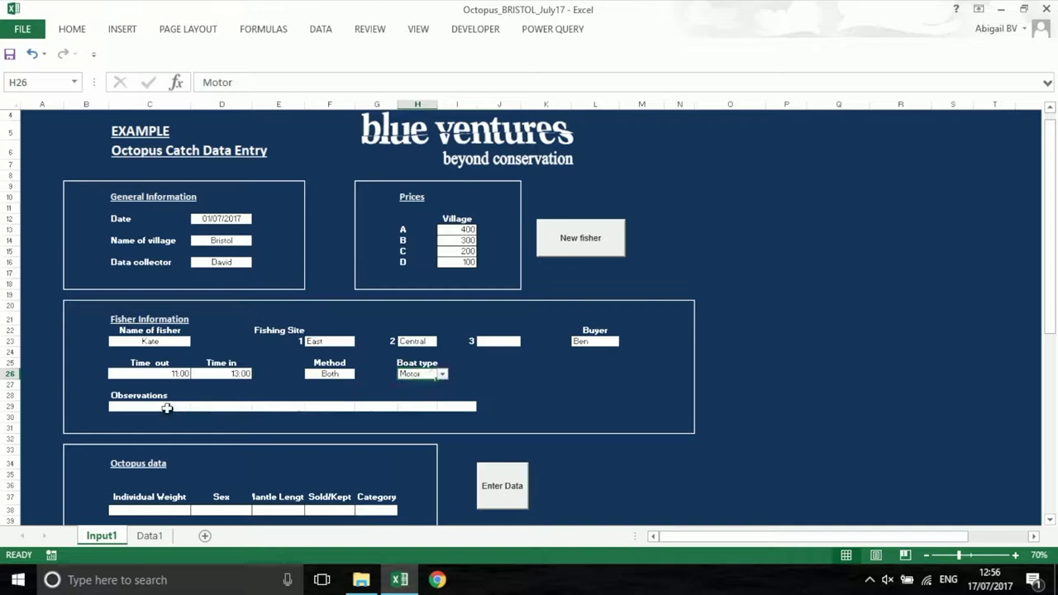
Type 'big' into the Individual Weight field
{"action": "scroll", "coordinate": [149, 460], "scroll_direction": "down", "scroll_amount": 1}
{"action": "left_click", "coordinate": [149, 459]}
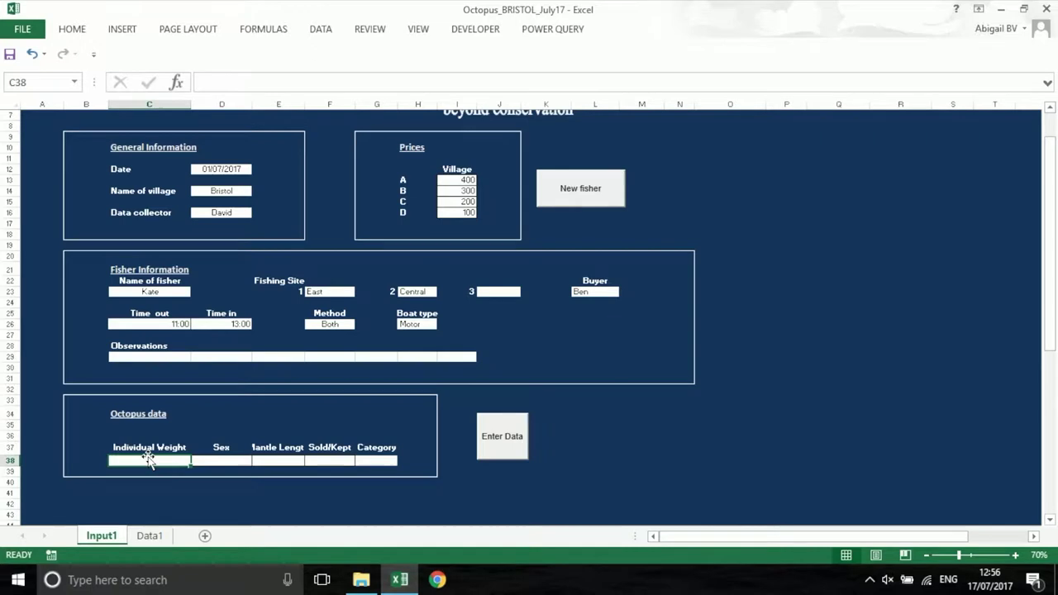
{"action": "type", "text": "big"}
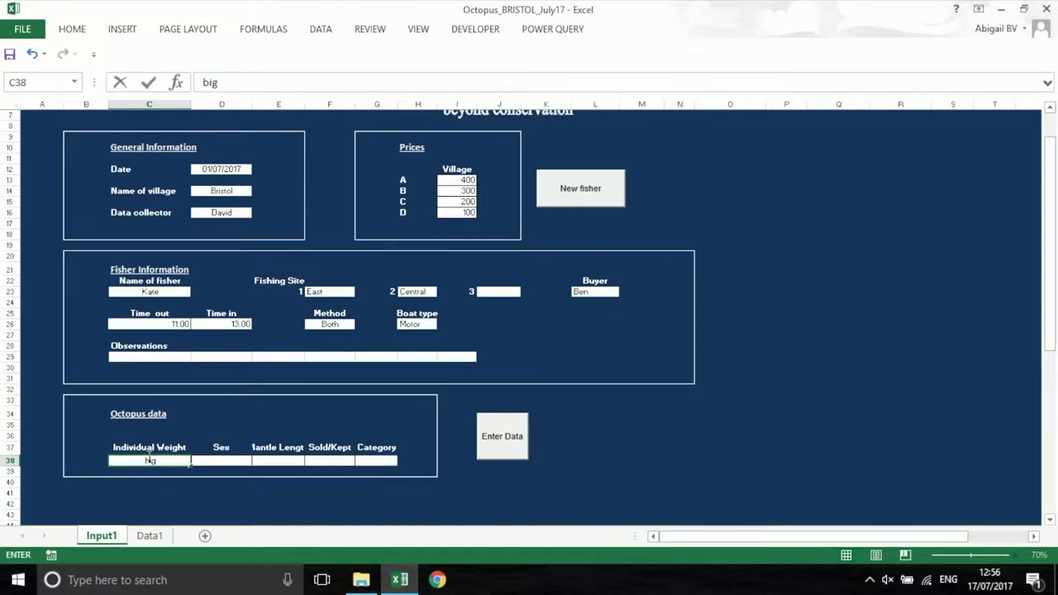
Retry after the rejected weight, then replace the invalid mantle length 100 with 15
{"action": "key", "text": "Return"}
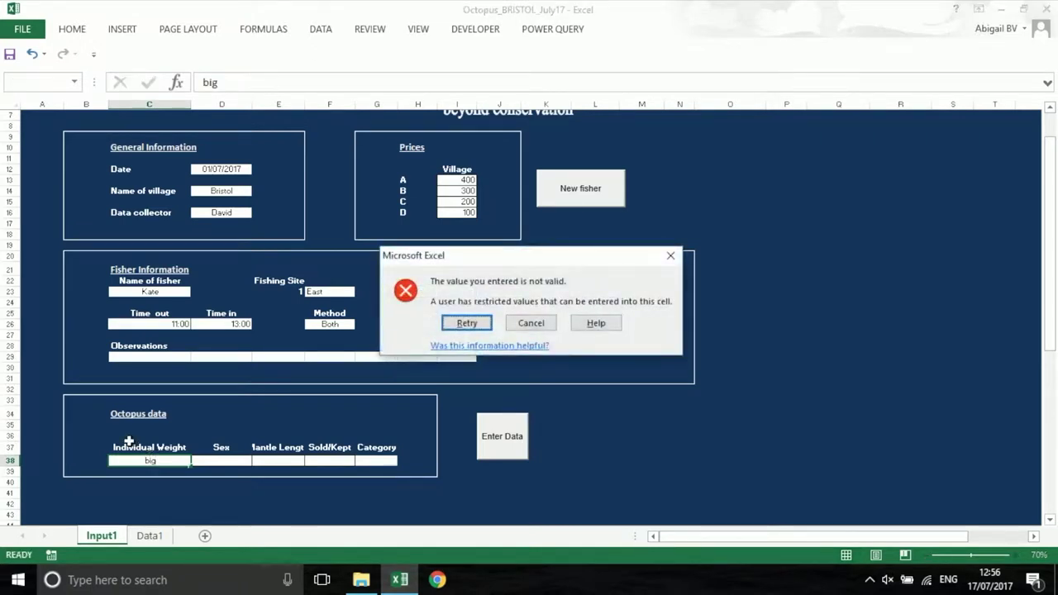
{"action": "left_click", "coordinate": [466, 322]}
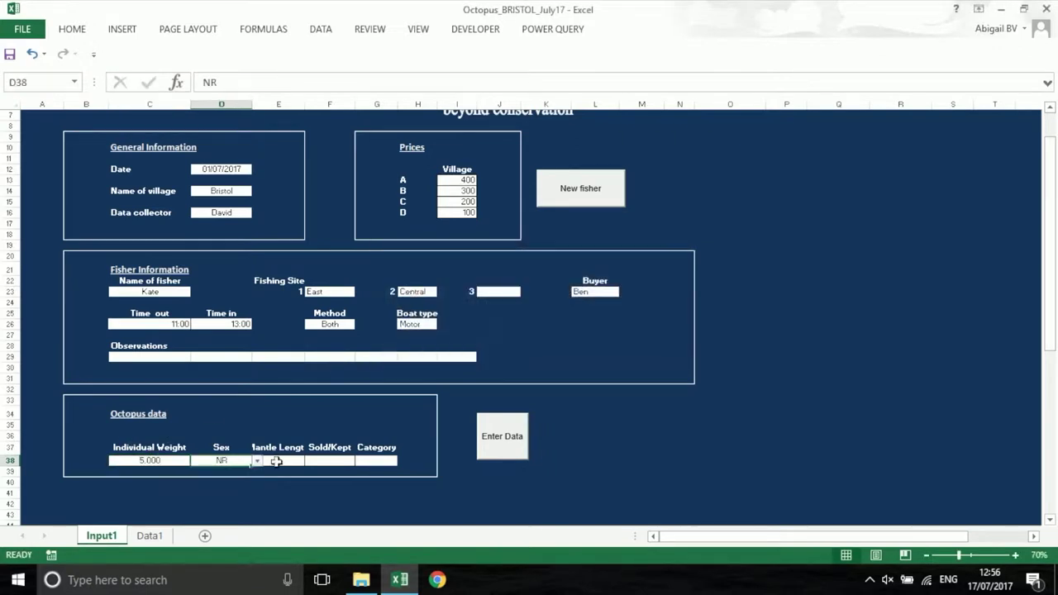
{"action": "left_click", "coordinate": [277, 462]}
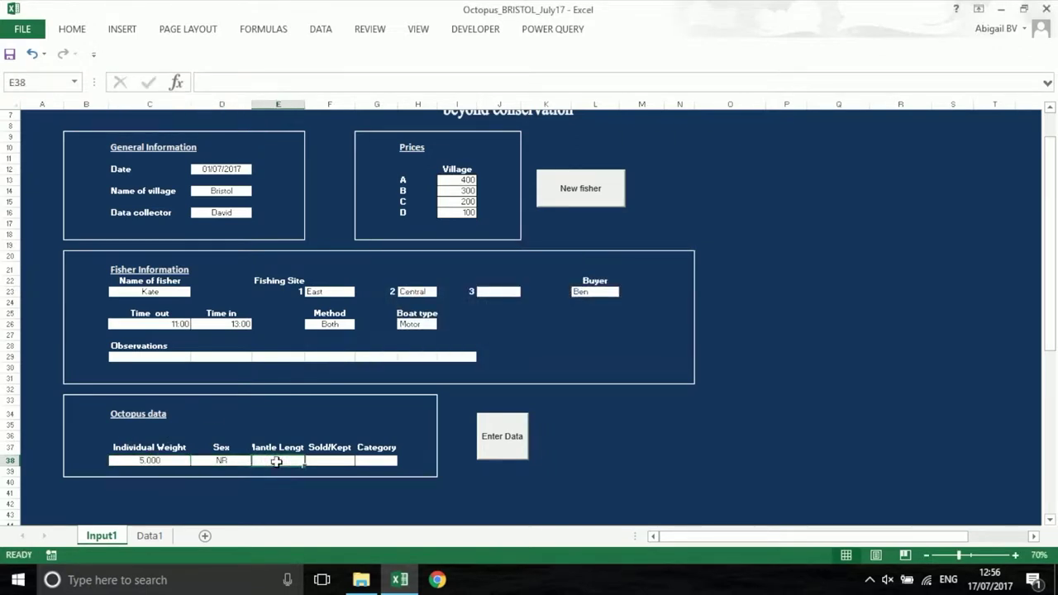
{"action": "type", "text": "100"}
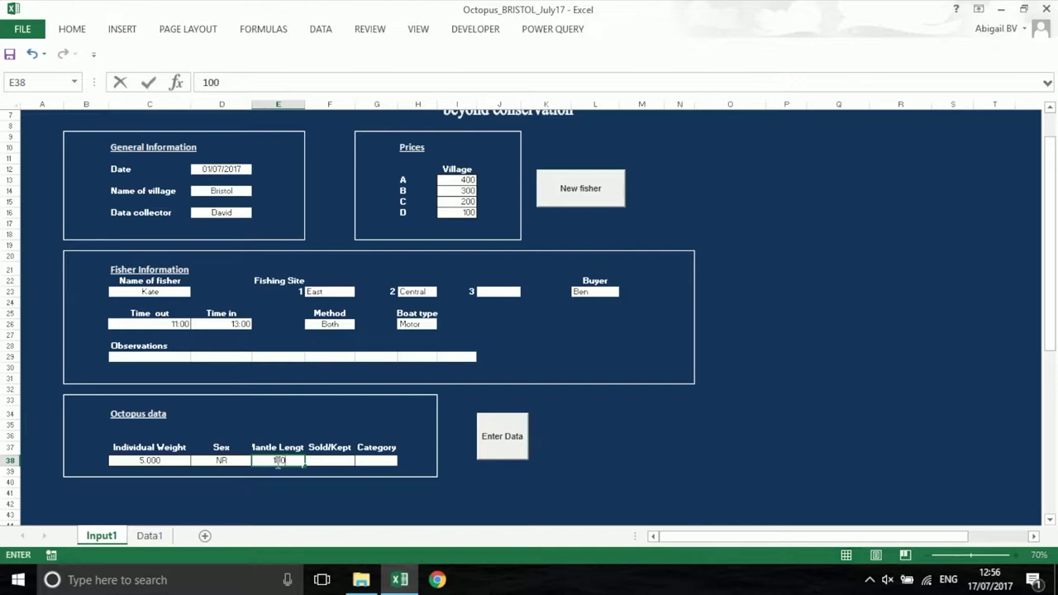
{"action": "key", "text": "Return"}
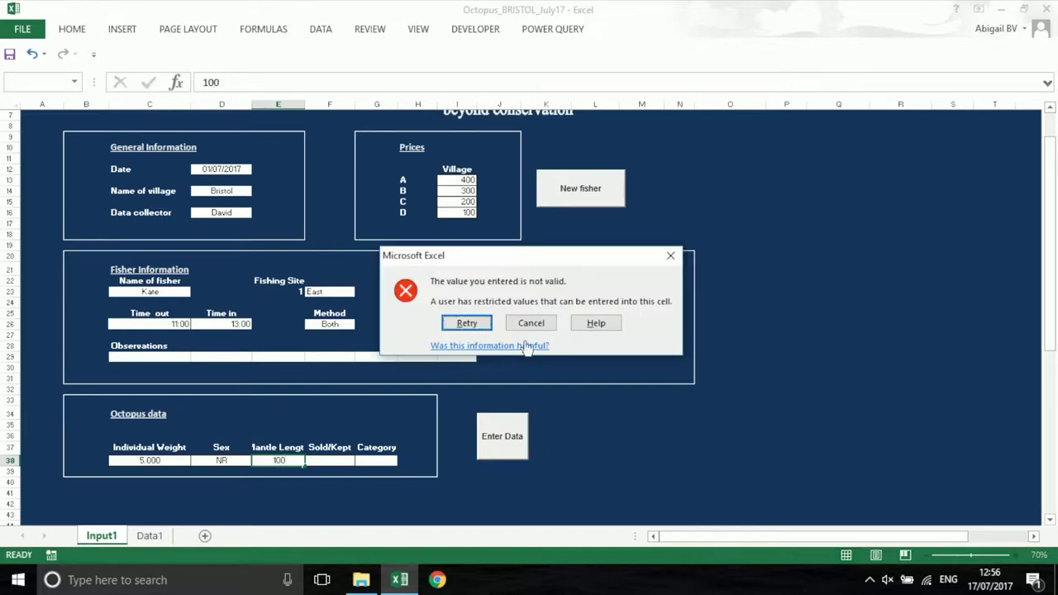
{"action": "left_click", "coordinate": [532, 324]}
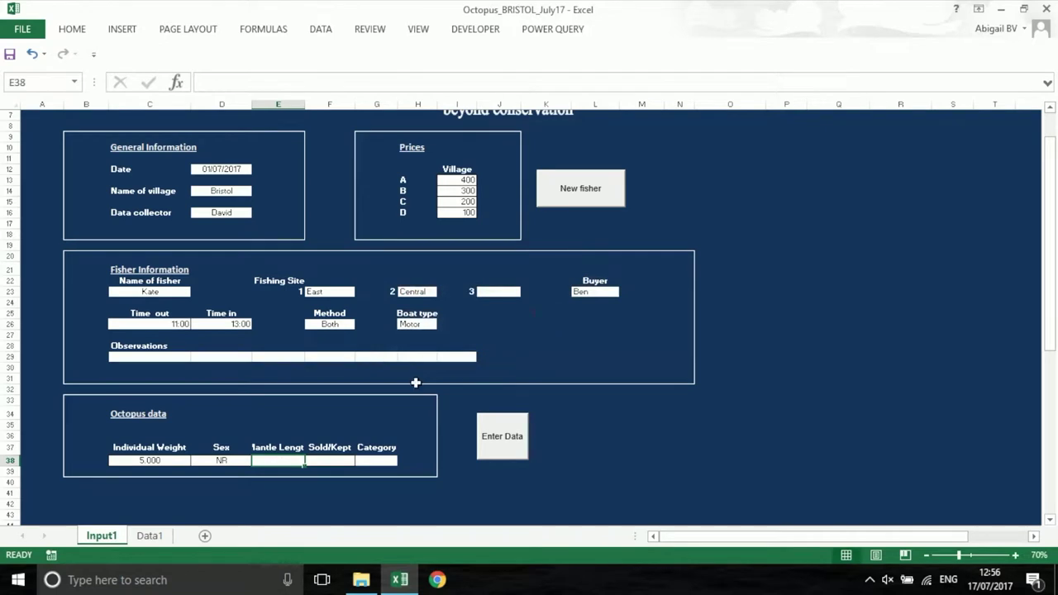
{"action": "type", "text": "15"}
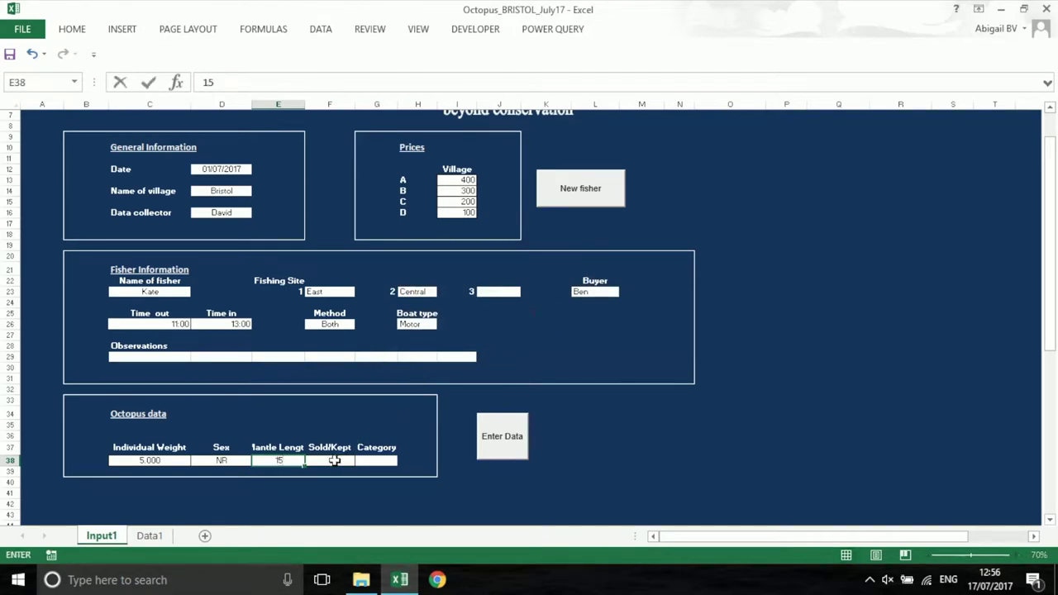
Set Sold/Kept to K and Category to C from their dropdowns
{"action": "left_click", "coordinate": [334, 460]}
{"action": "left_click", "coordinate": [361, 460]}
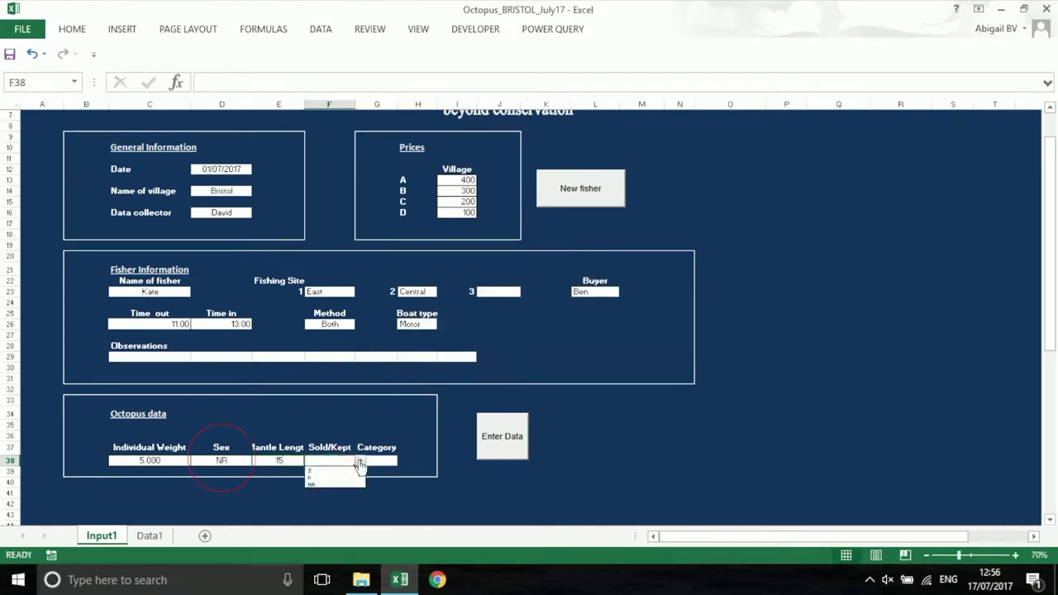
{"action": "left_click", "coordinate": [357, 478]}
{"action": "left_click", "coordinate": [376, 462]}
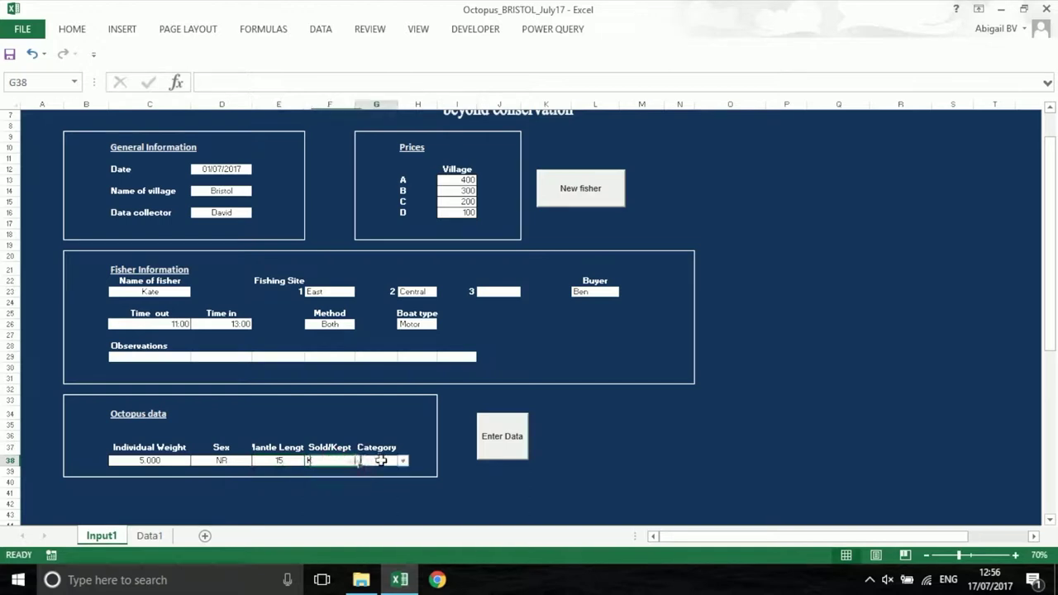
{"action": "left_click", "coordinate": [402, 461]}
{"action": "left_click", "coordinate": [383, 492]}
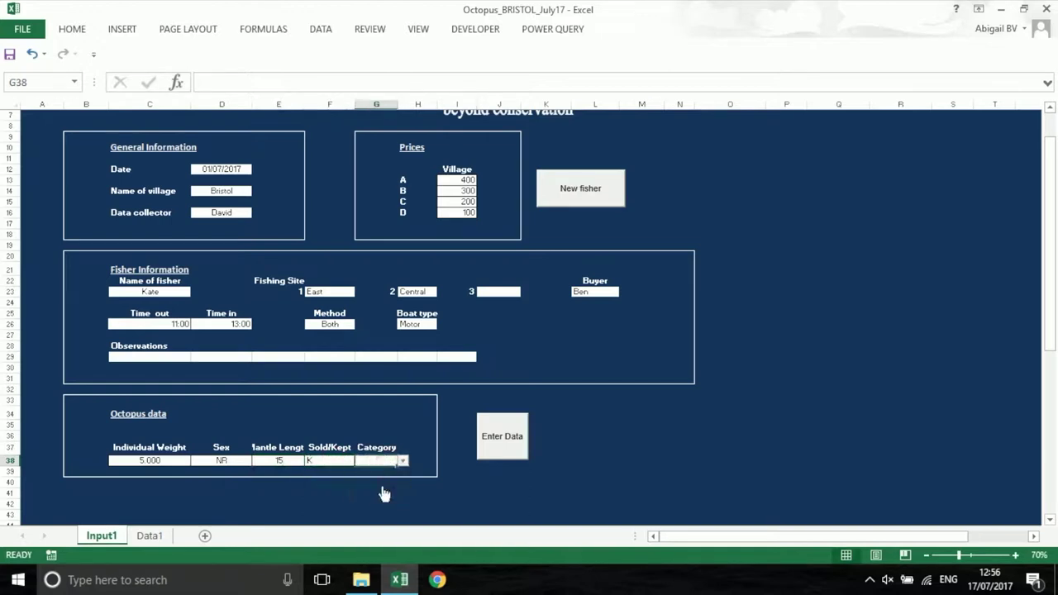
Submit the octopus record, check it landed in Data1 row 3, and return to Input1
{"action": "left_click", "coordinate": [517, 448]}
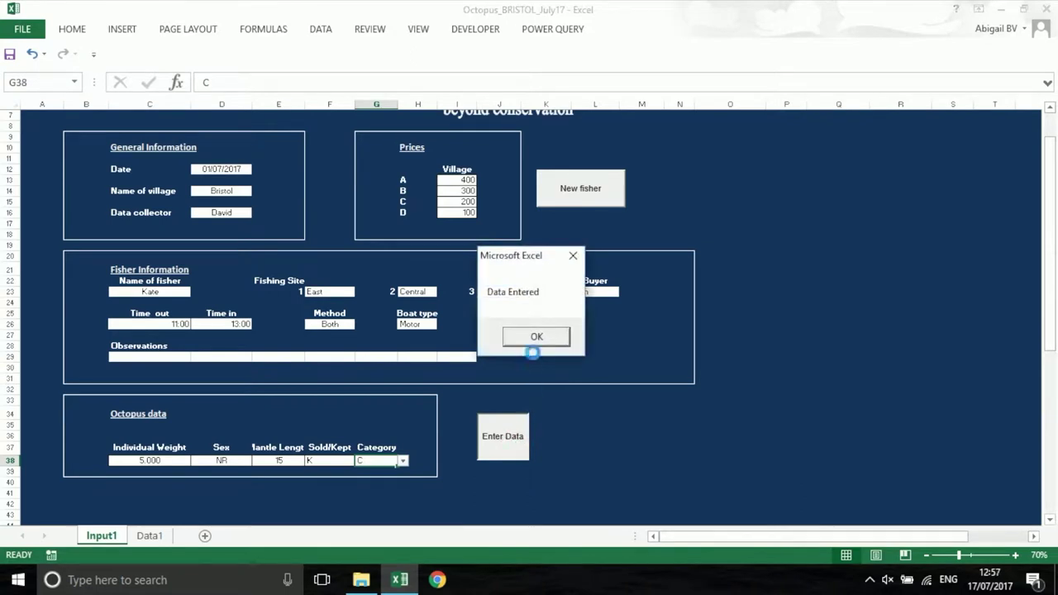
{"action": "left_click", "coordinate": [536, 339]}
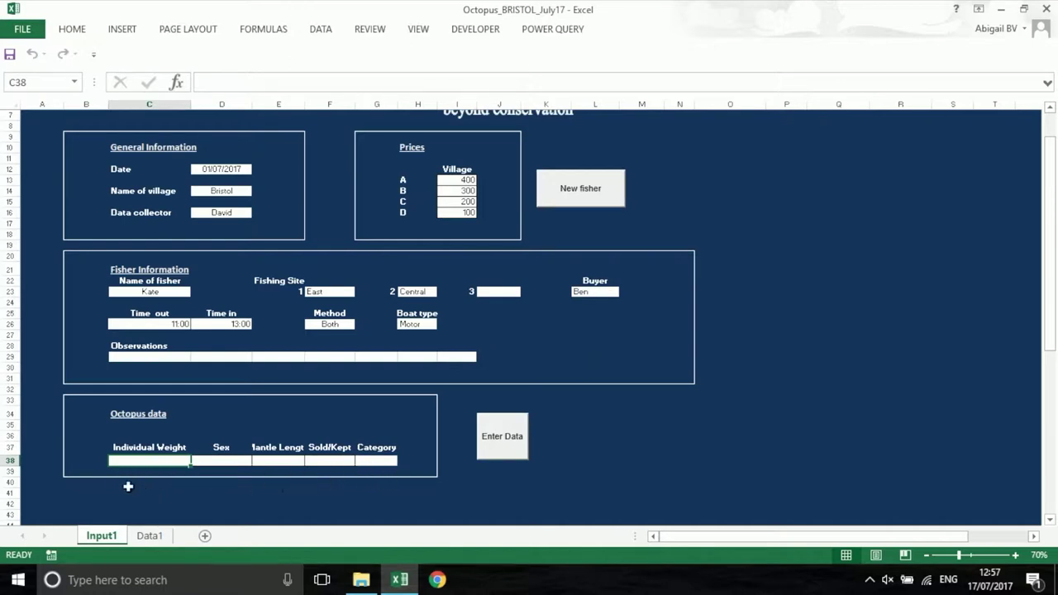
{"action": "left_click", "coordinate": [149, 537]}
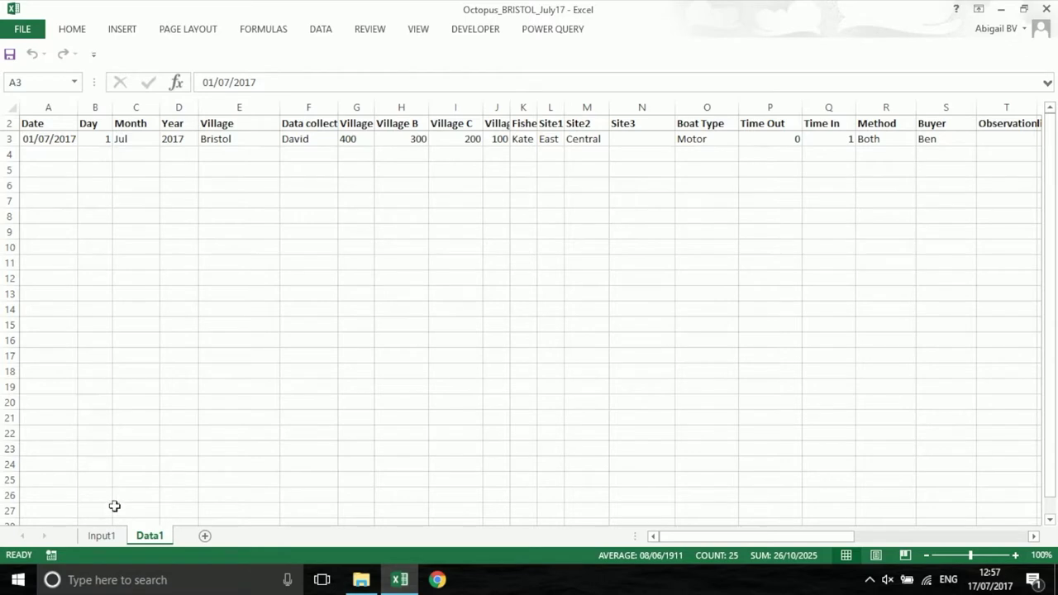
{"action": "left_click", "coordinate": [102, 536]}
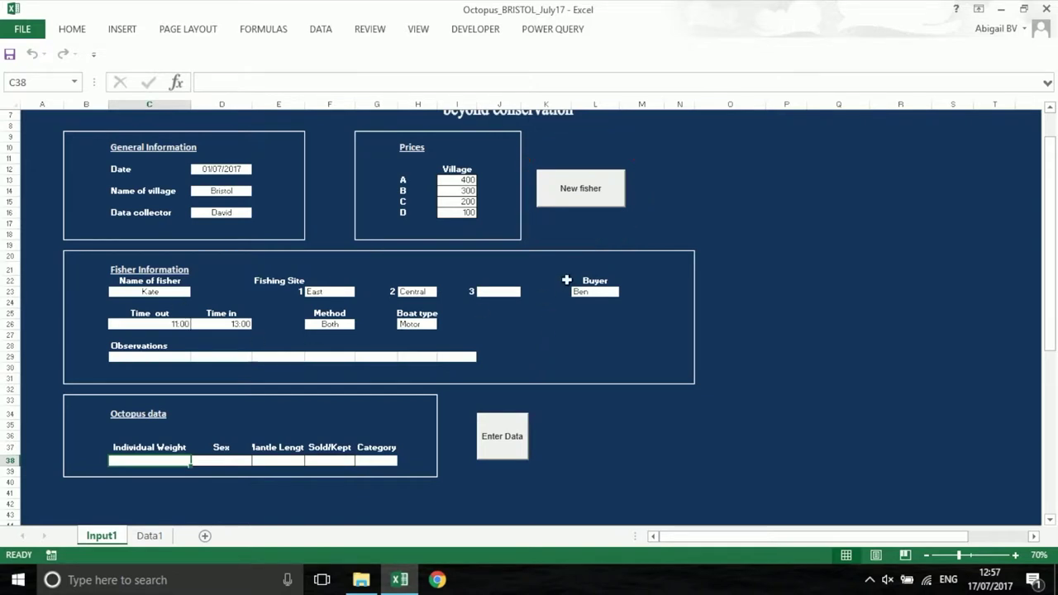
Start a new fisher and review the 24 Bristol records in Data1 rows 3–26
{"action": "left_click", "coordinate": [606, 201]}
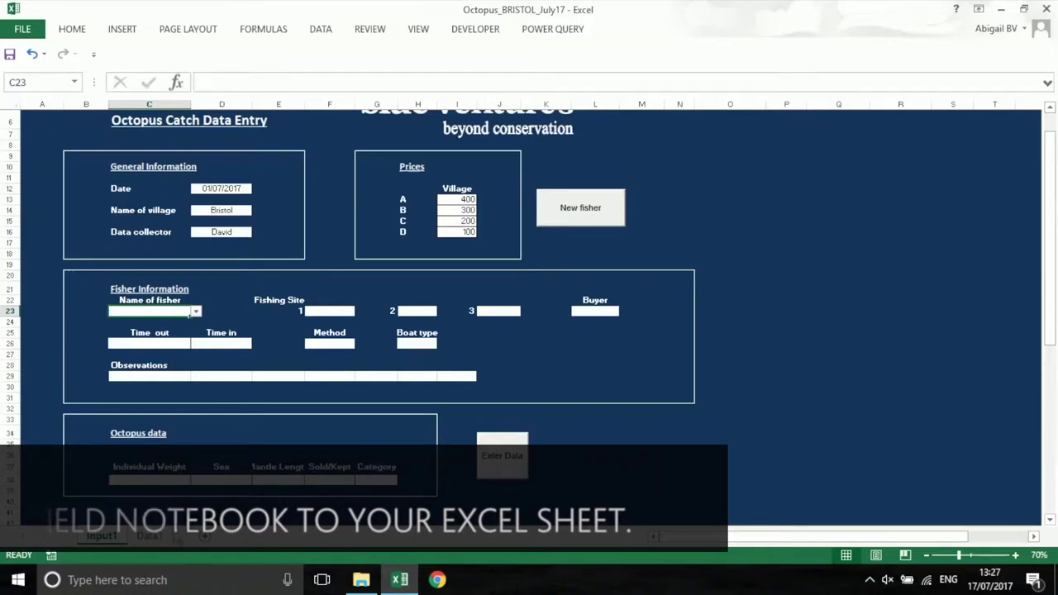
{"action": "left_click", "coordinate": [153, 537]}
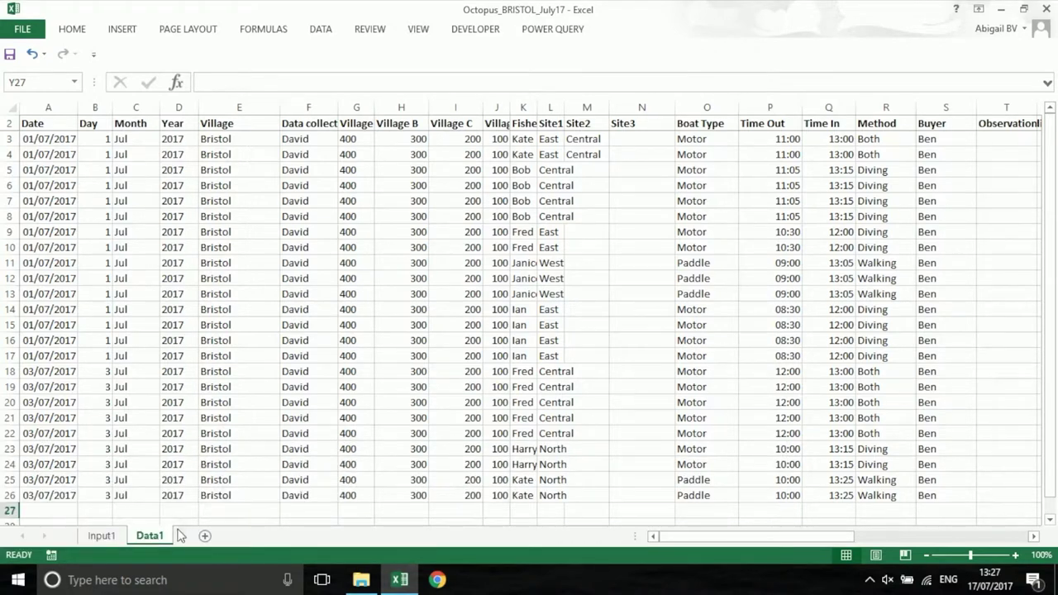
Unhide the Input2 and Data2 sheets
{"action": "right_click", "coordinate": [163, 537]}
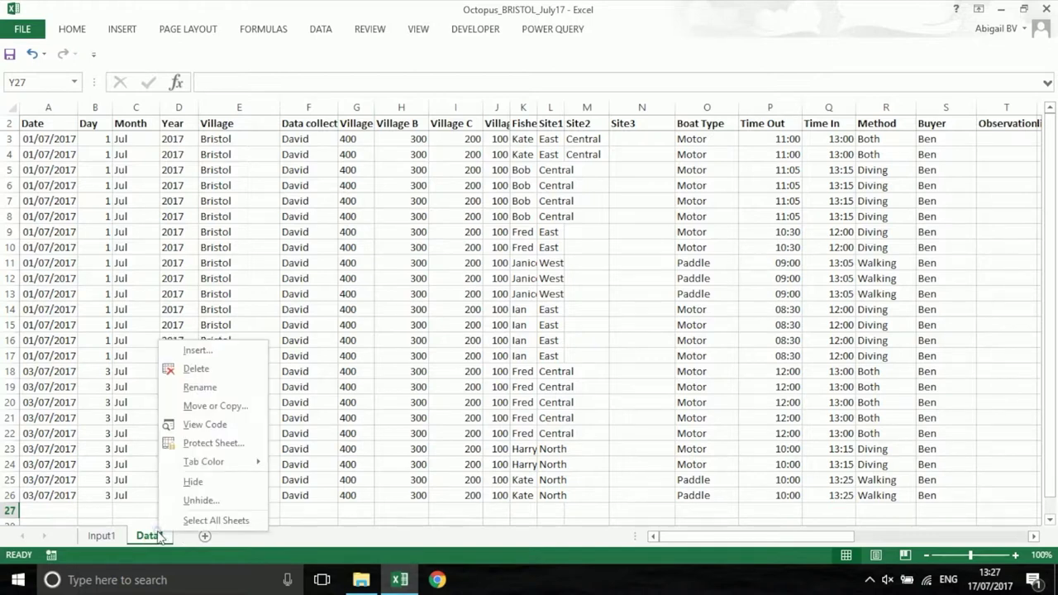
{"action": "left_click", "coordinate": [173, 500]}
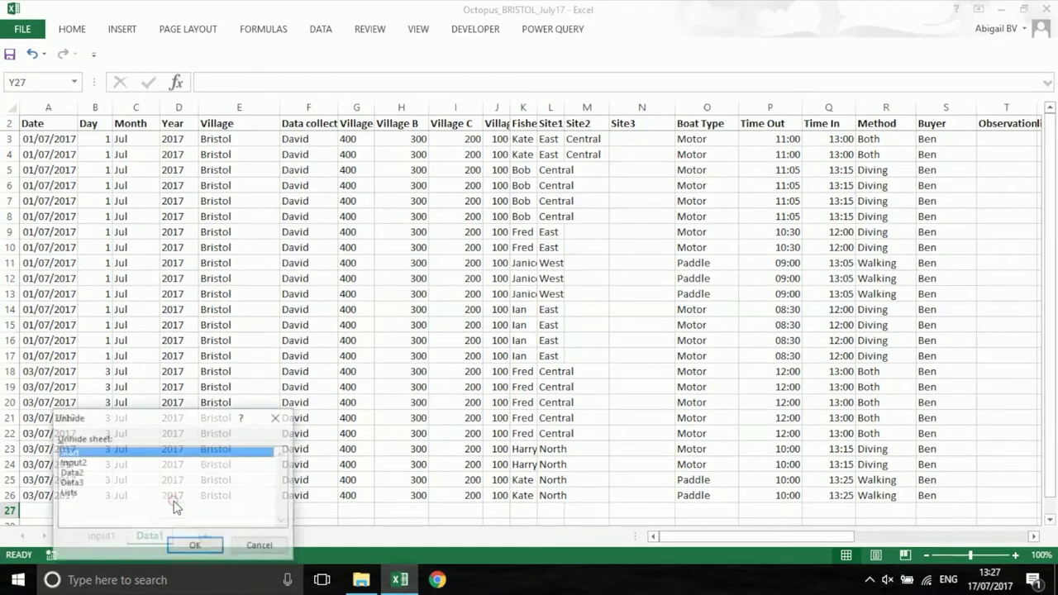
{"action": "left_click", "coordinate": [75, 463]}
{"action": "left_click", "coordinate": [195, 546]}
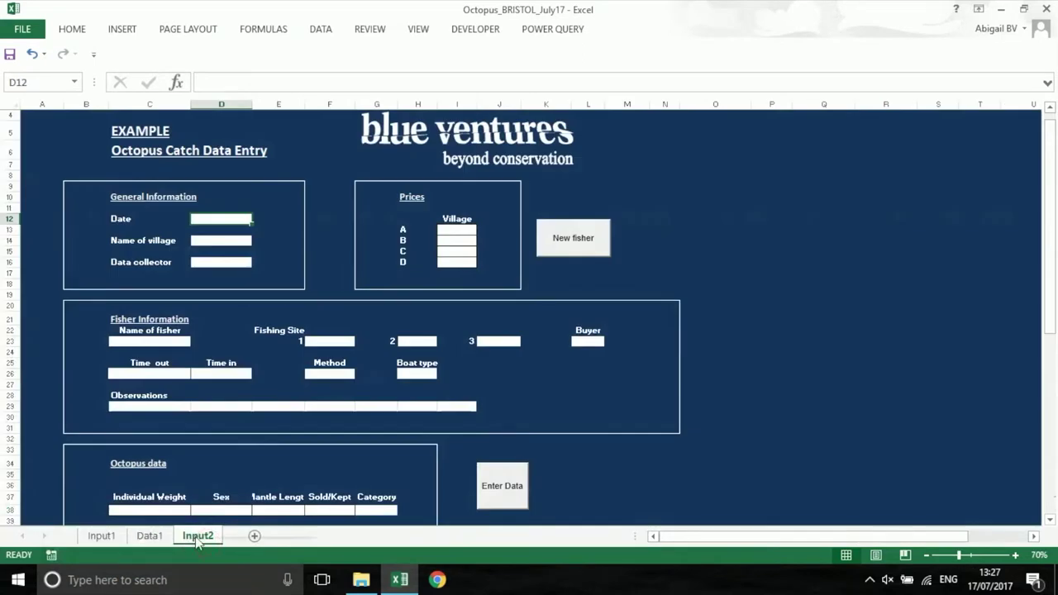
{"action": "right_click", "coordinate": [197, 536]}
{"action": "left_click", "coordinate": [222, 501]}
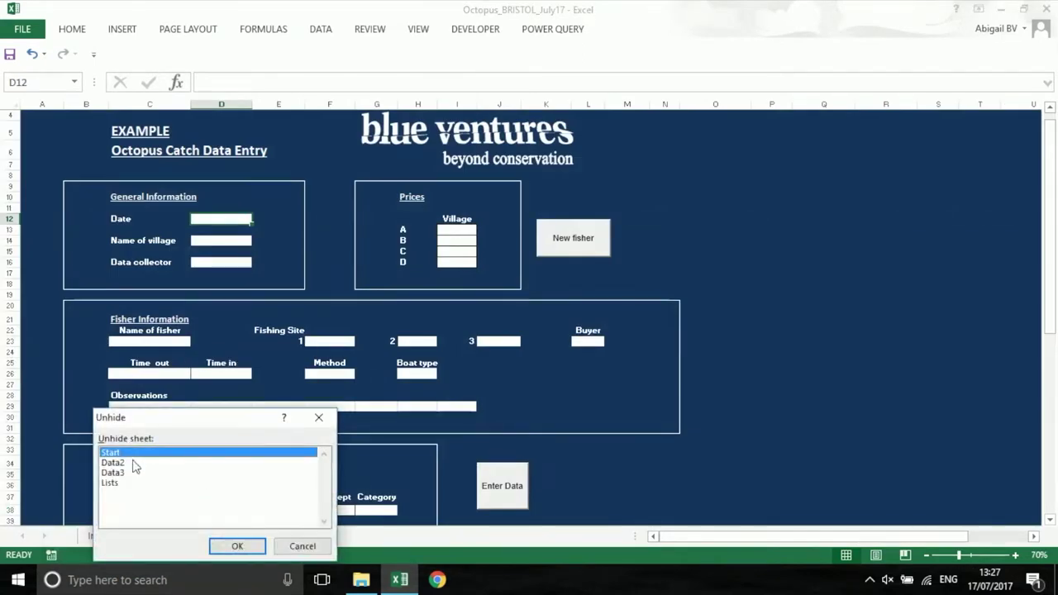
{"action": "left_click", "coordinate": [125, 463]}
{"action": "left_click", "coordinate": [238, 545]}
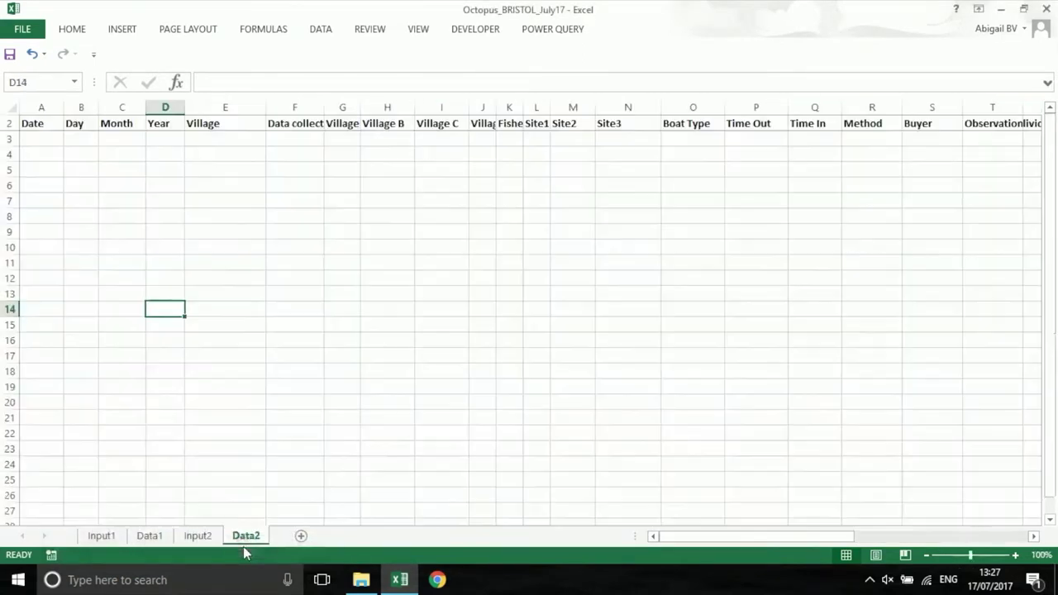
Enter the 1/7/17 Bristol trip on Input2 (400, 300, 200, 11:00–13:00, Both, Motor) and submit it
{"action": "left_click", "coordinate": [197, 536]}
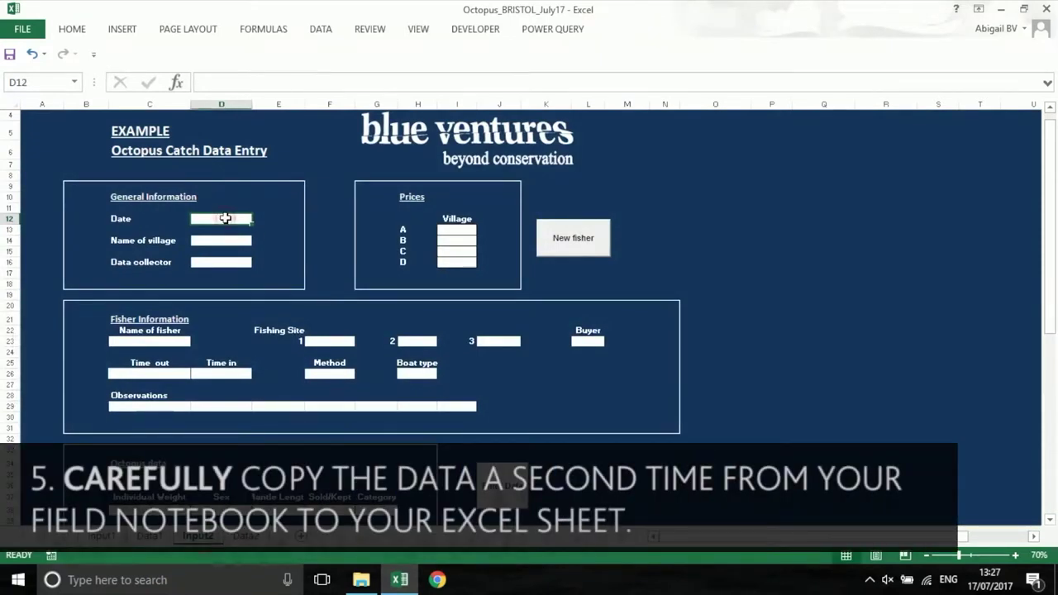
{"action": "type", "text": "1/7/17"}
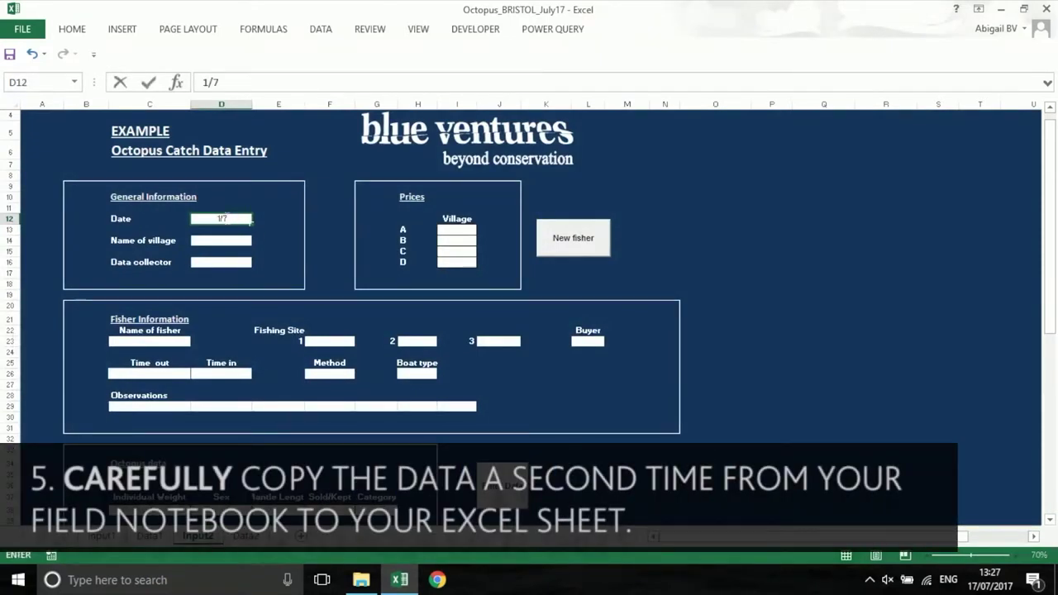
{"action": "key", "text": "Tab"}
{"action": "type", "text": "400"}
{"action": "key", "text": "Tab"}
{"action": "type", "text": "Bristol"}
{"action": "key", "text": "Tab"}
{"action": "type", "text": "300\t200"}
{"action": "key", "text": "Tab"}
{"action": "type", "text": "David\t100\tKate\tEast\tCentral\t\tBen\t"}
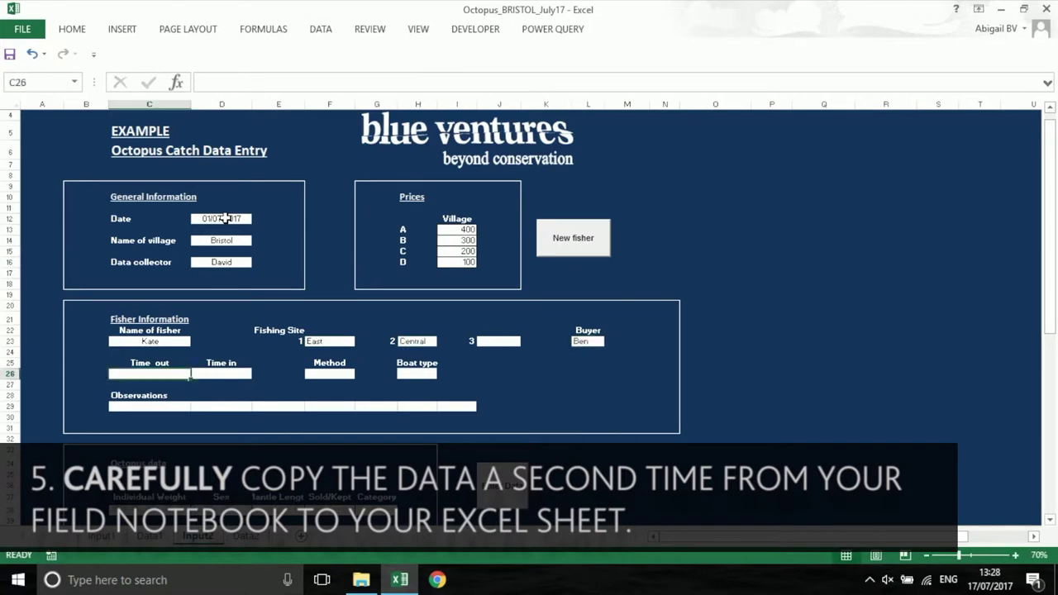
{"action": "type", "text": "11:00\t13:00\tBoth\tMotor"}
{"action": "key", "text": "Tab"}
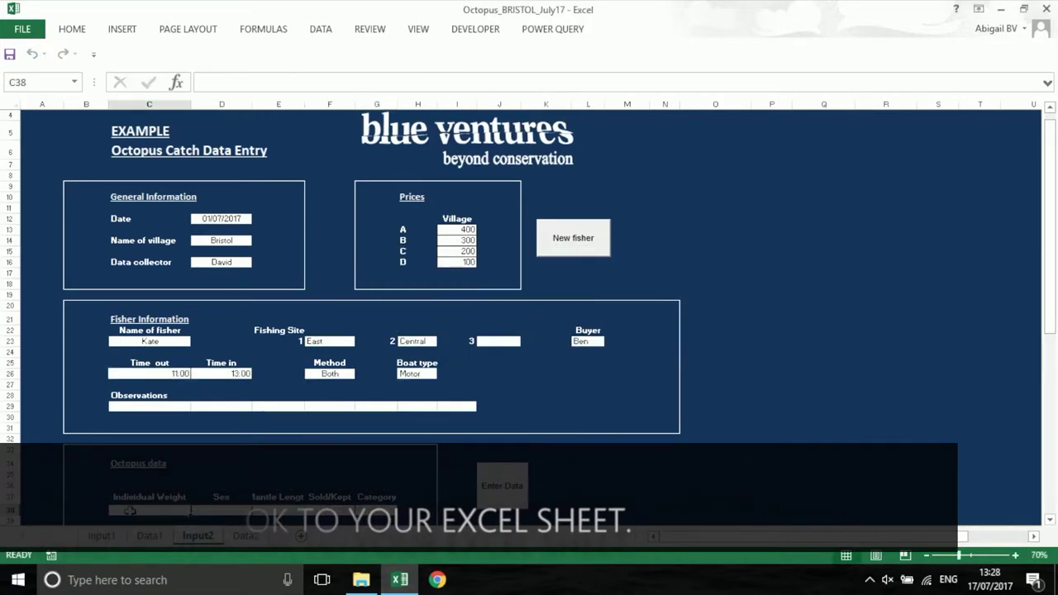
{"action": "left_click", "coordinate": [503, 486]}
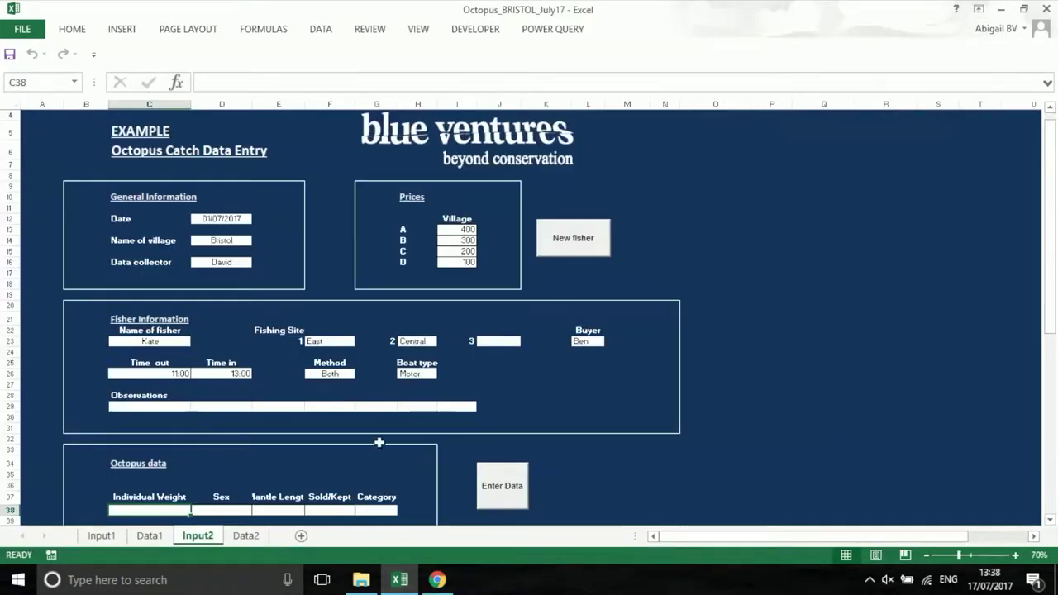
Compare Data2 against Data1, then unhide the Data3 and Start sheets
{"action": "left_click", "coordinate": [248, 536]}
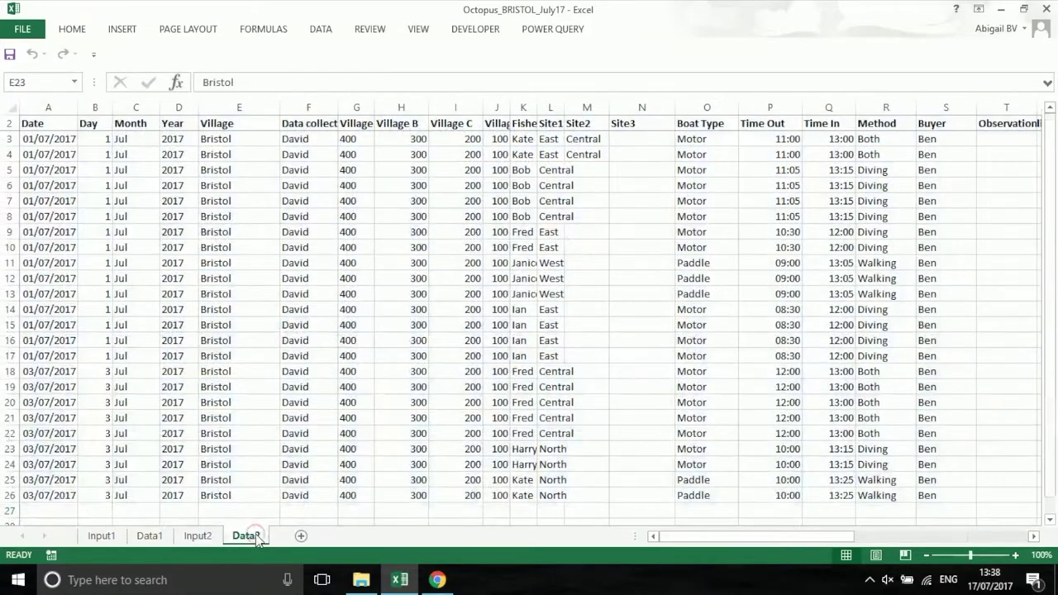
{"action": "left_click", "coordinate": [150, 542]}
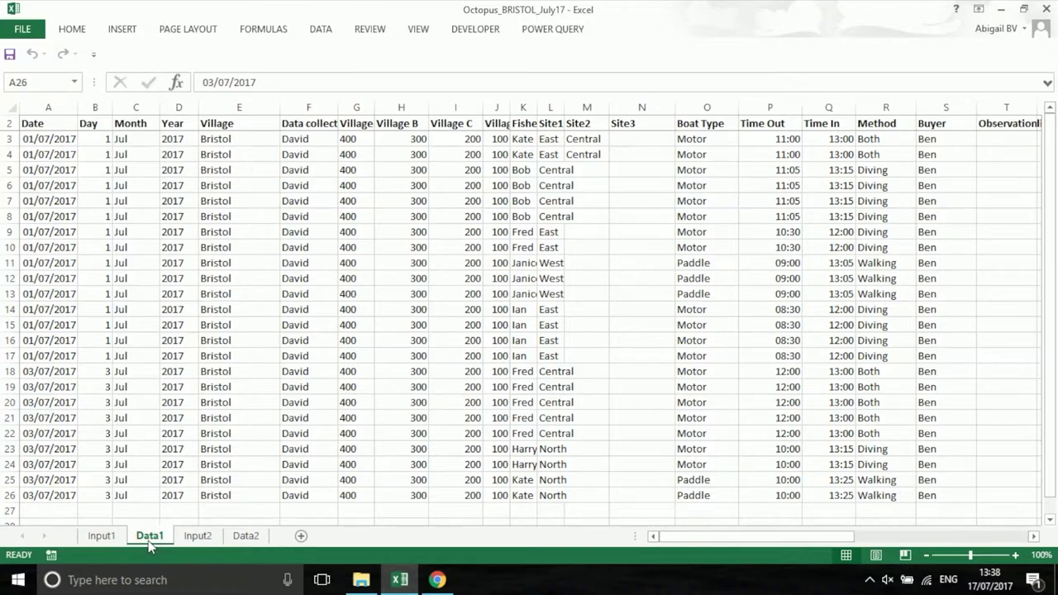
{"action": "right_click", "coordinate": [246, 537]}
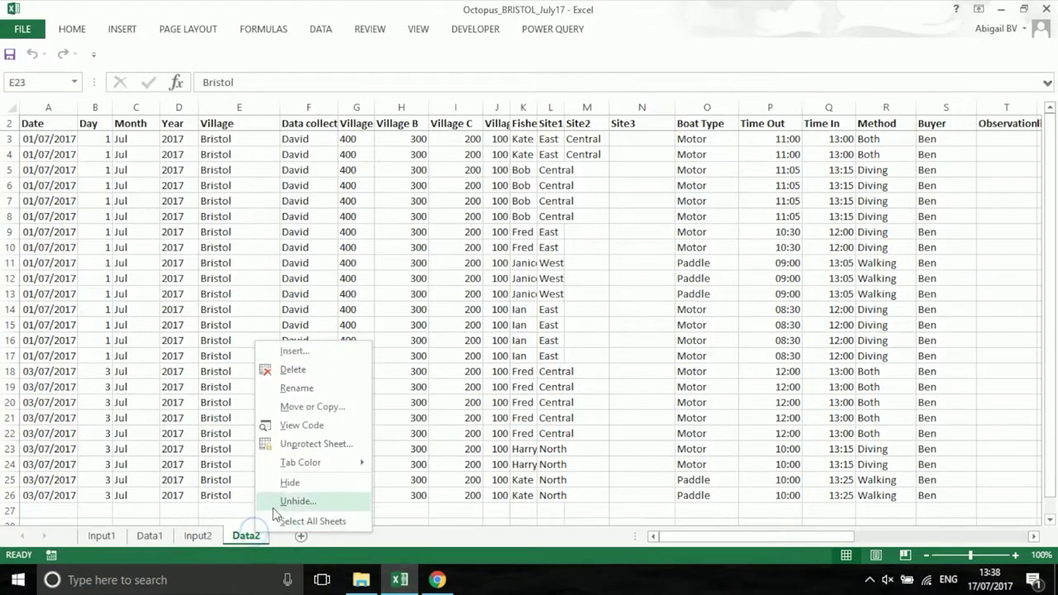
{"action": "left_click", "coordinate": [281, 502]}
{"action": "left_click", "coordinate": [196, 464]}
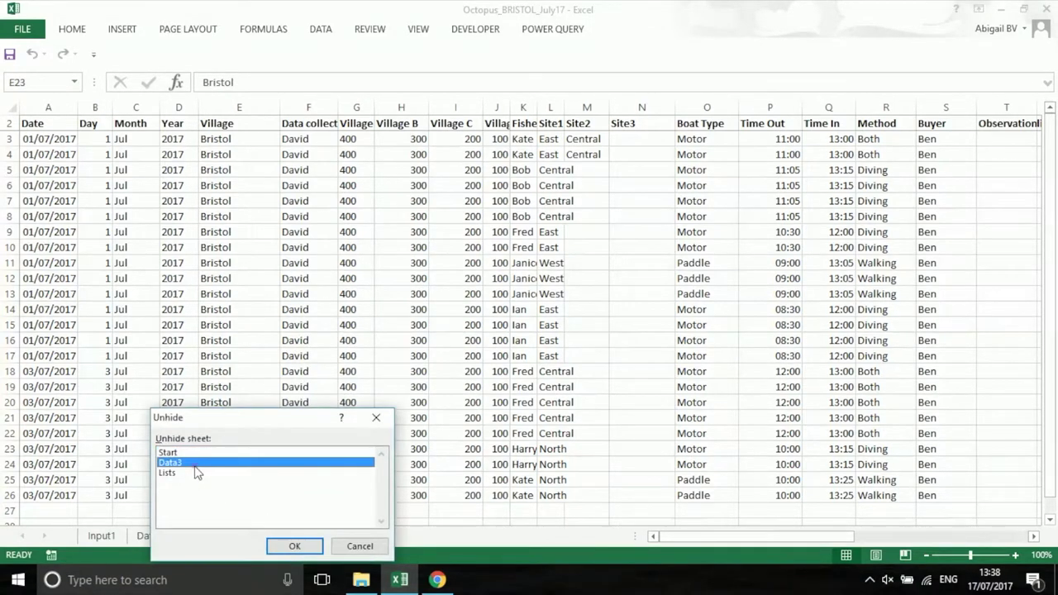
{"action": "left_click", "coordinate": [293, 546]}
{"action": "right_click", "coordinate": [291, 536]}
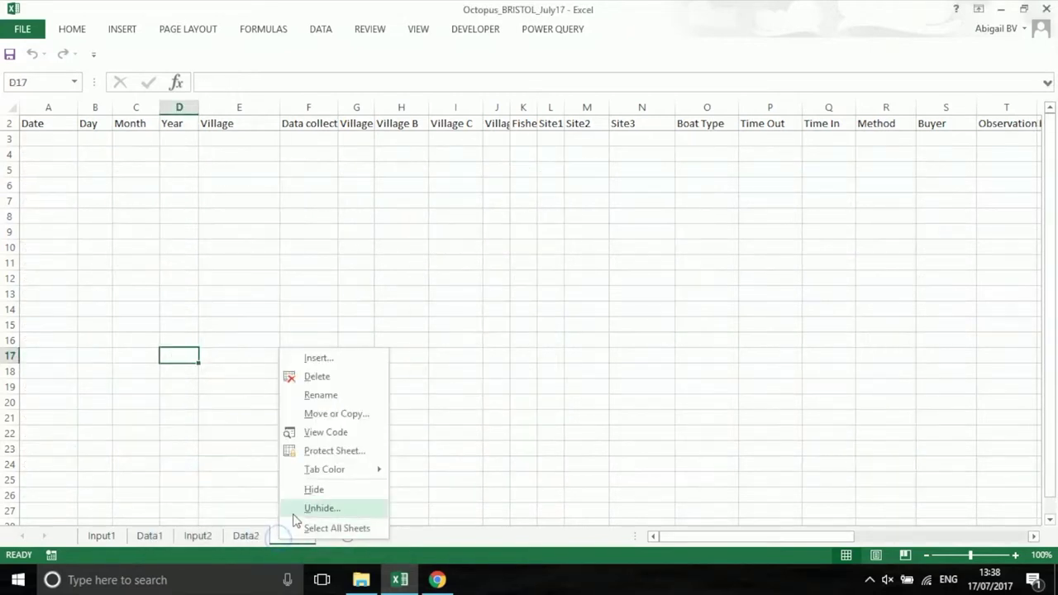
{"action": "left_click", "coordinate": [298, 508]}
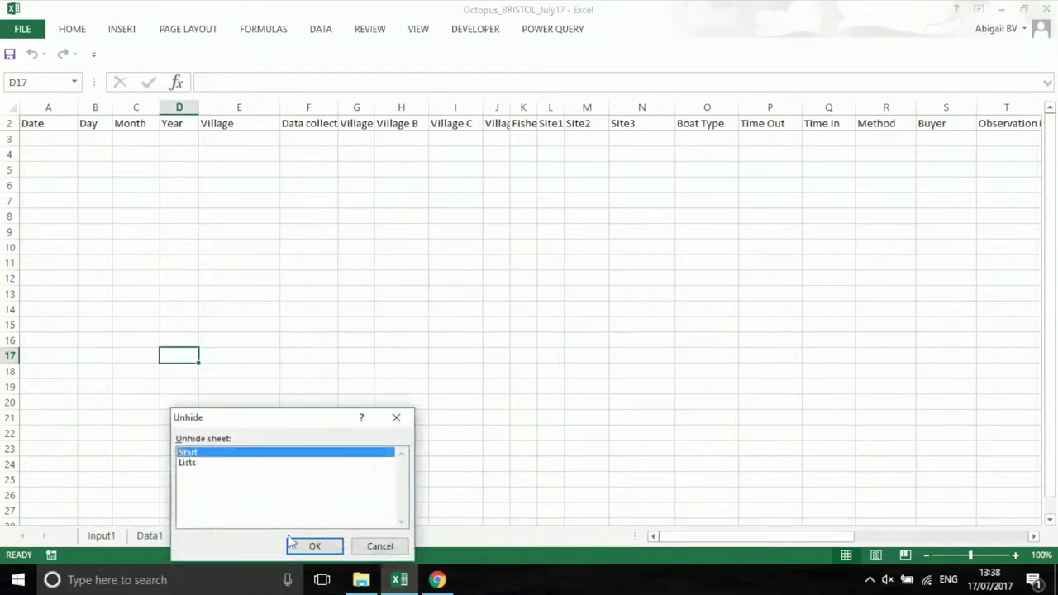
{"action": "left_click", "coordinate": [292, 543]}
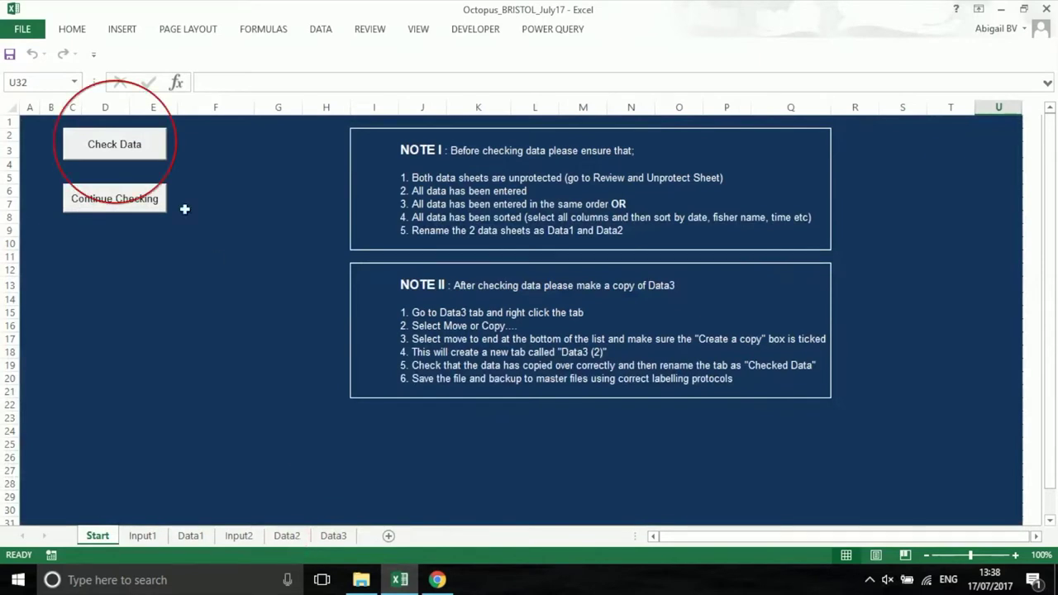
Run Check Data, keeping Data1's 15 for V3, Data2's F for W4, and Data1's 13:15 onward
{"action": "left_click", "coordinate": [146, 142]}
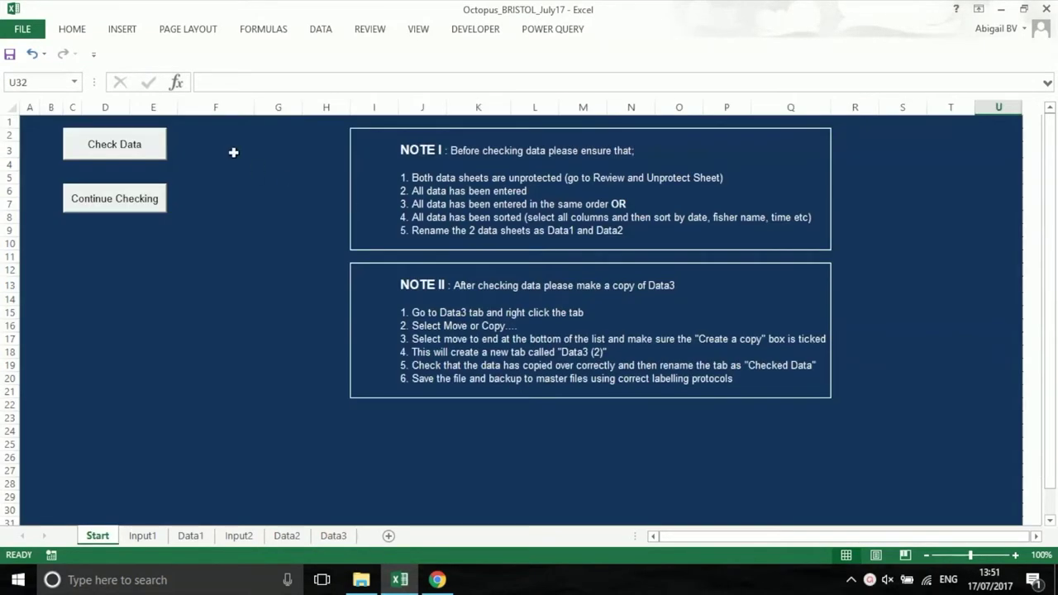
{"action": "left_click", "coordinate": [141, 158]}
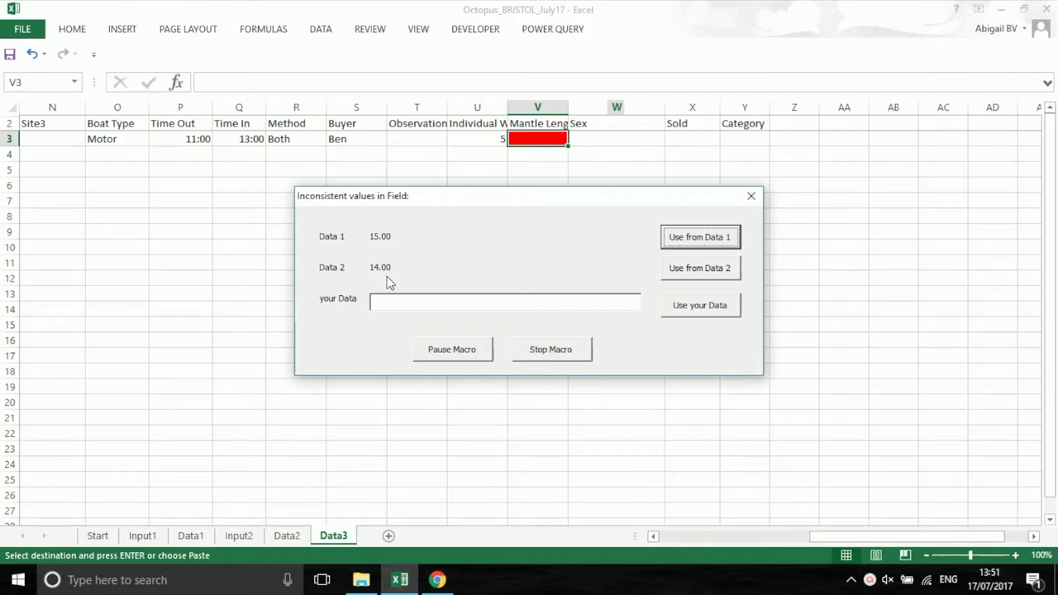
{"action": "left_click", "coordinate": [677, 239]}
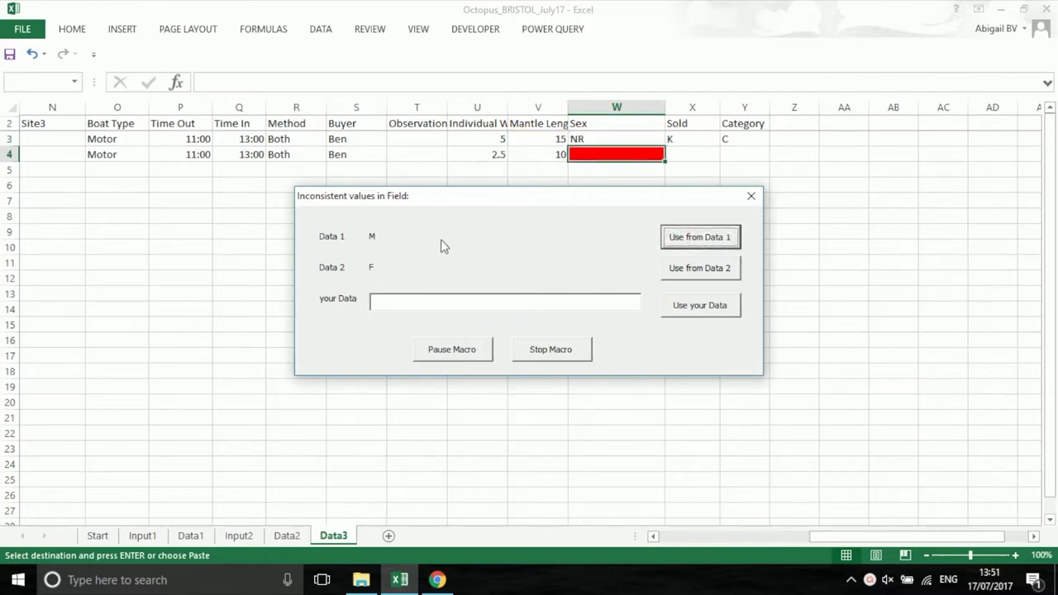
{"action": "left_click", "coordinate": [709, 270]}
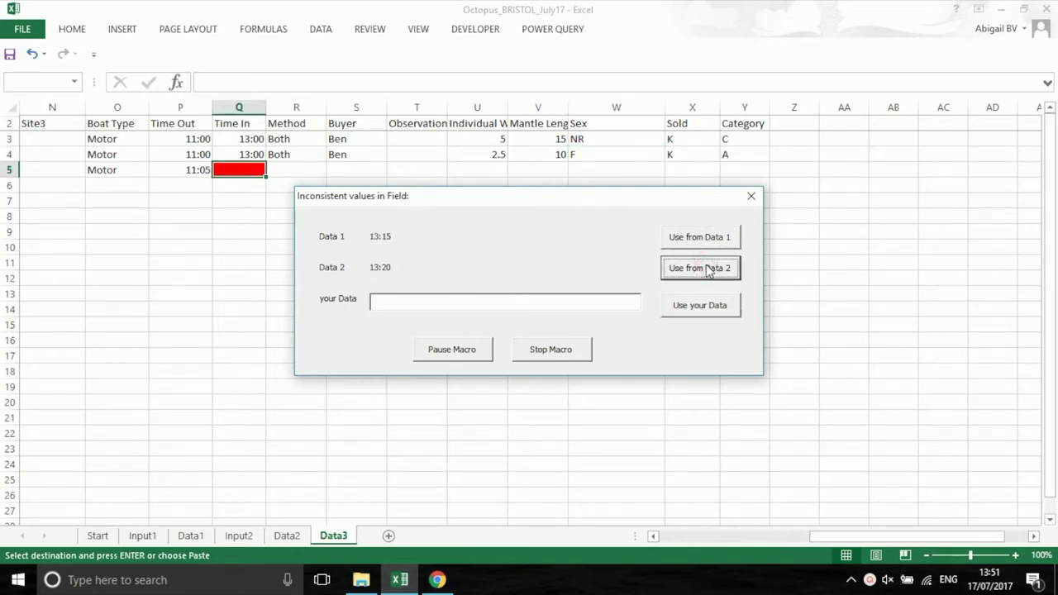
{"action": "left_click", "coordinate": [697, 238]}
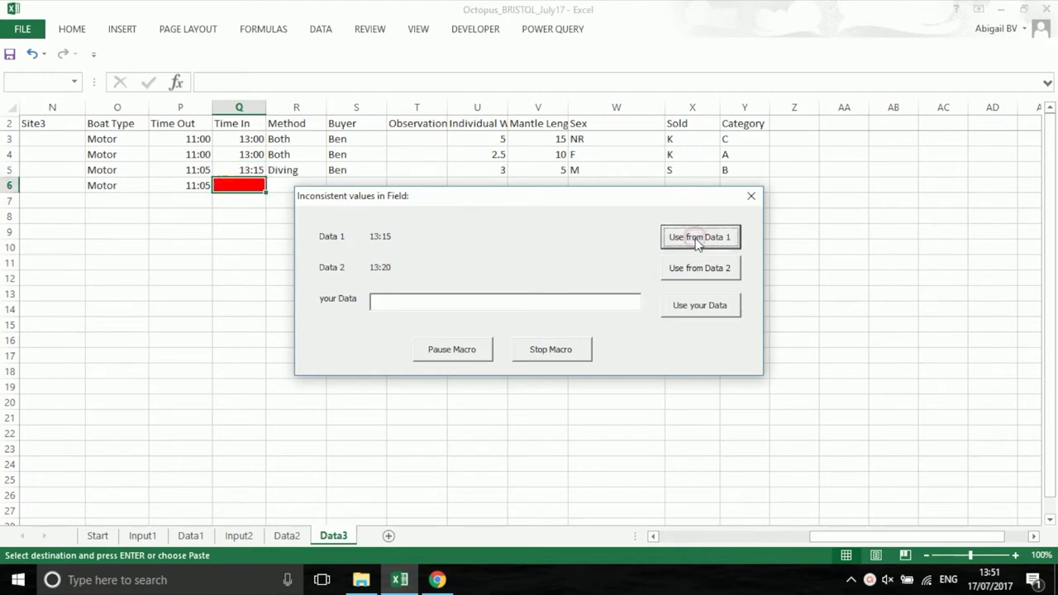
{"action": "left_click", "coordinate": [697, 238]}
{"action": "left_click", "coordinate": [697, 238]}
{"action": "left_click", "coordinate": [697, 238]}
{"action": "left_click", "coordinate": [697, 239]}
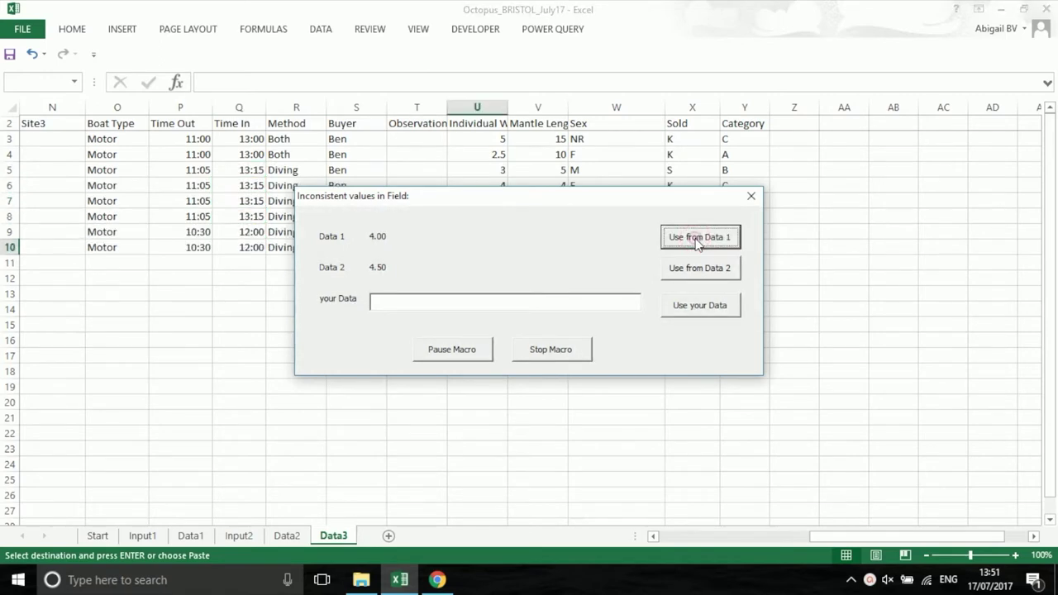
Enter 4.25 for U10, keep K for X13, and Data1's 08:30, 12:00, Diving and 5.00
{"action": "left_click", "coordinate": [372, 387]}
{"action": "type", "text": "4.25"}
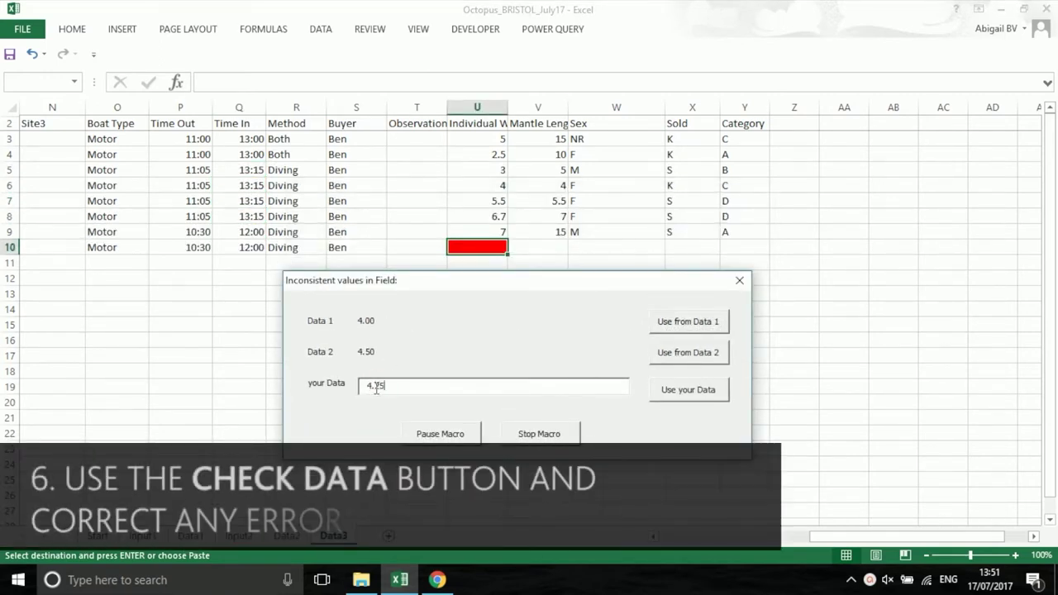
{"action": "left_click", "coordinate": [688, 389]}
{"action": "left_click", "coordinate": [696, 333]}
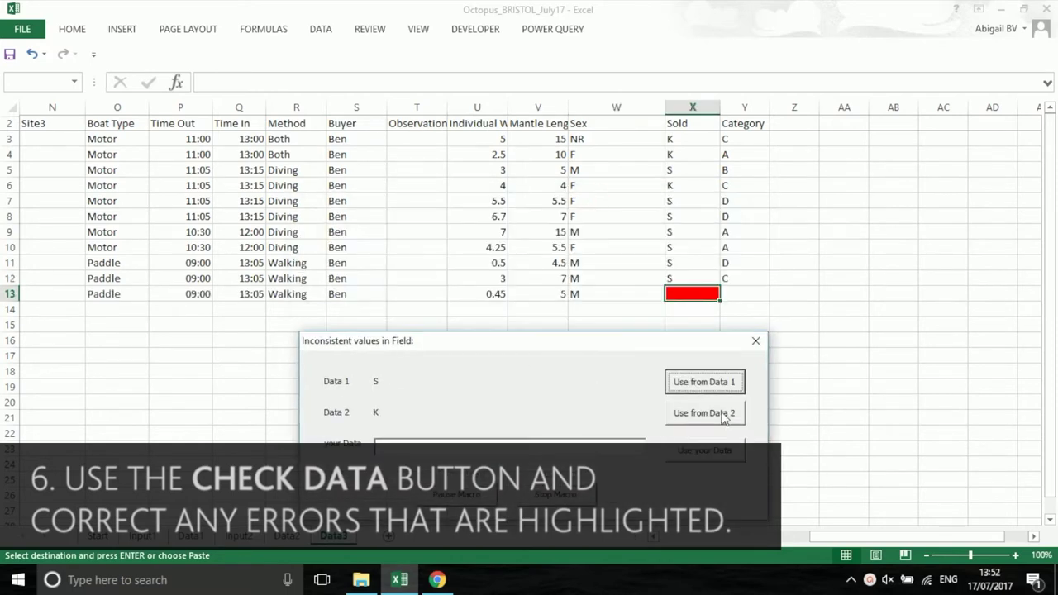
{"action": "left_click", "coordinate": [721, 413]}
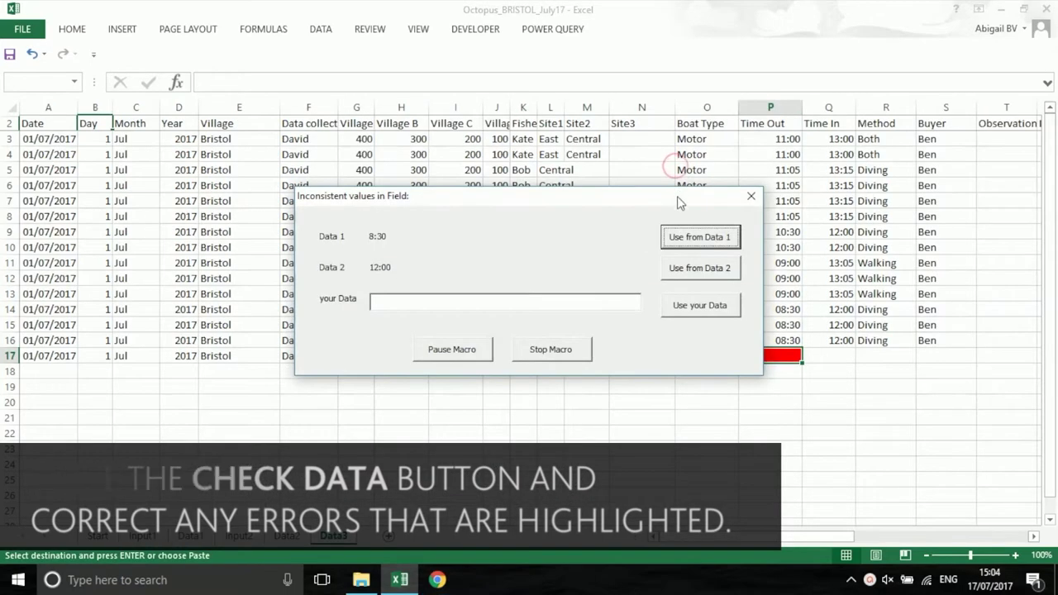
{"action": "left_click", "coordinate": [685, 158]}
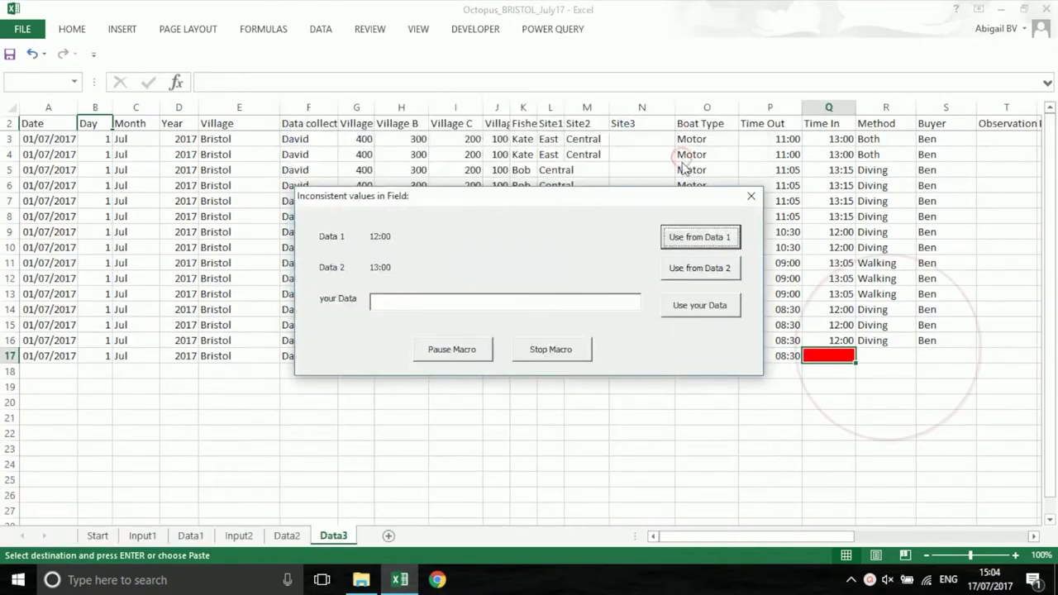
{"action": "left_click_drag", "start_coordinate": [682, 201], "coordinate": [624, 319]}
{"action": "left_click", "coordinate": [640, 364]}
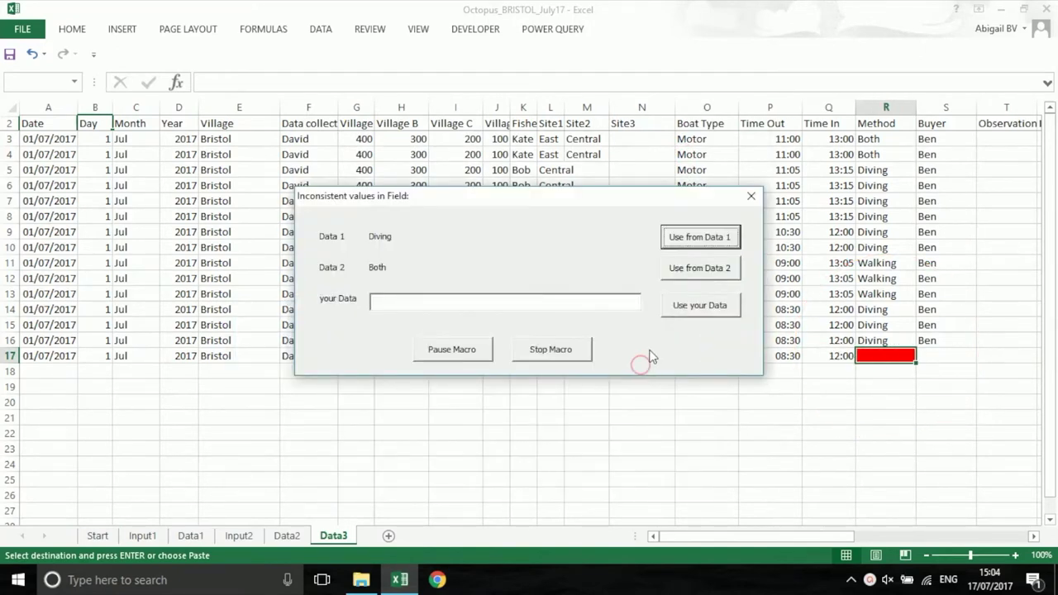
{"action": "left_click", "coordinate": [703, 240]}
{"action": "left_click", "coordinate": [704, 240]}
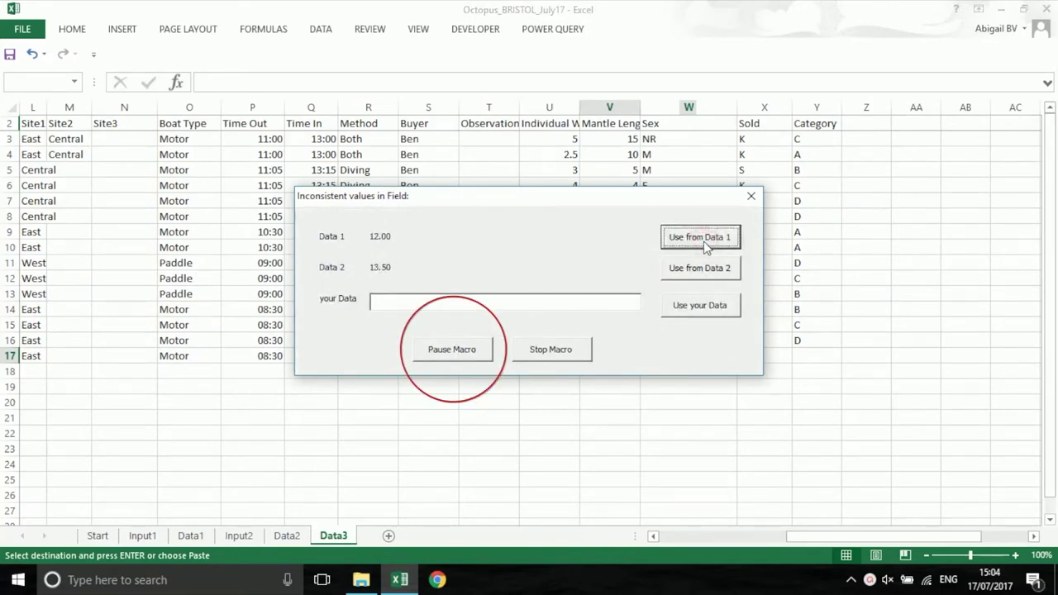
Pause the check and compare Data1 rows 14-17 with Data2, which lacks one 08:30 record
{"action": "left_click", "coordinate": [445, 356]}
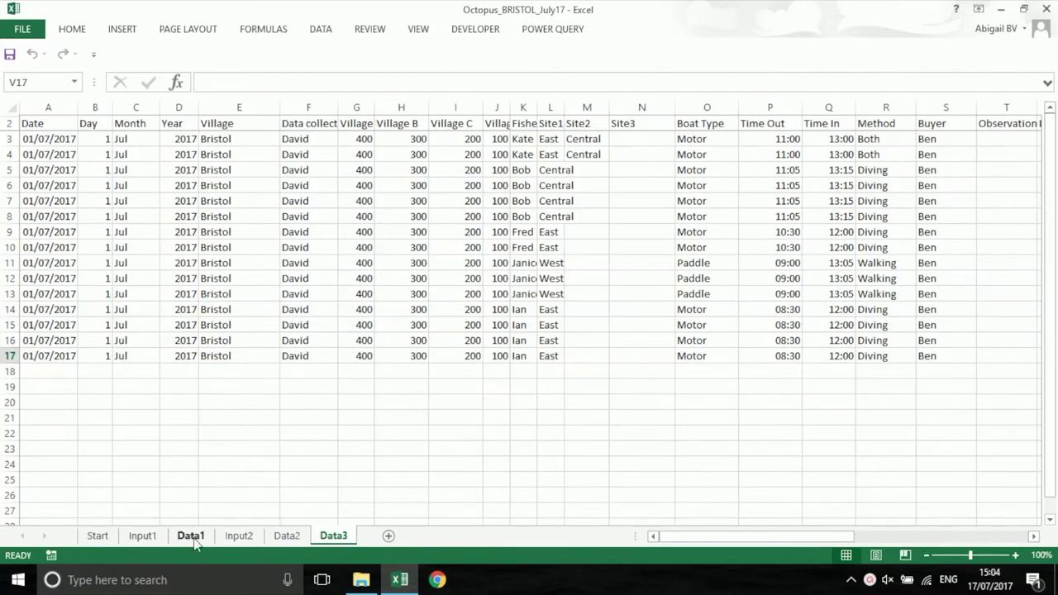
{"action": "left_click", "coordinate": [193, 539]}
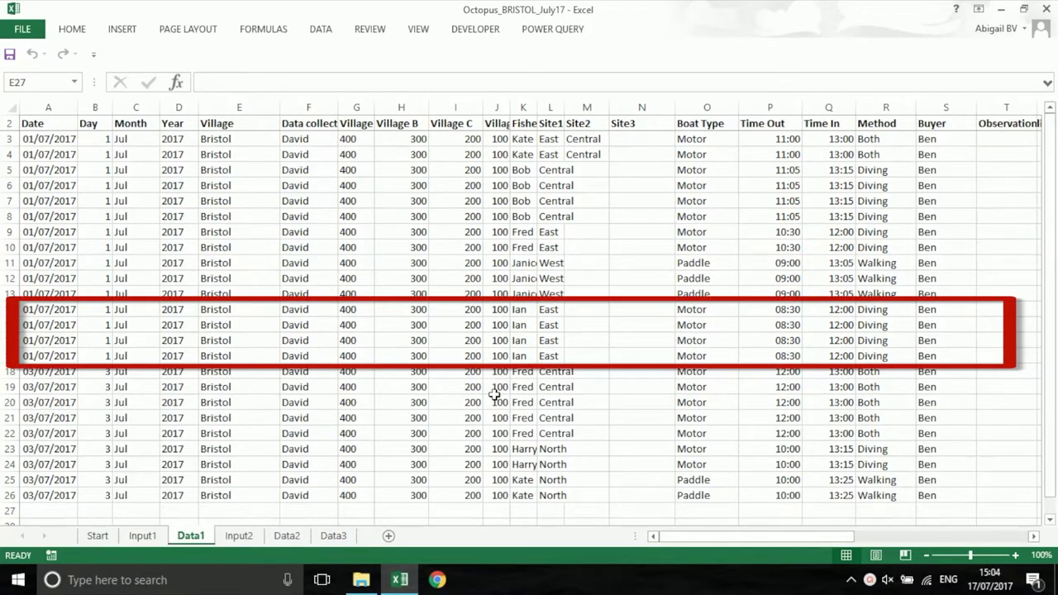
{"action": "left_click", "coordinate": [286, 536]}
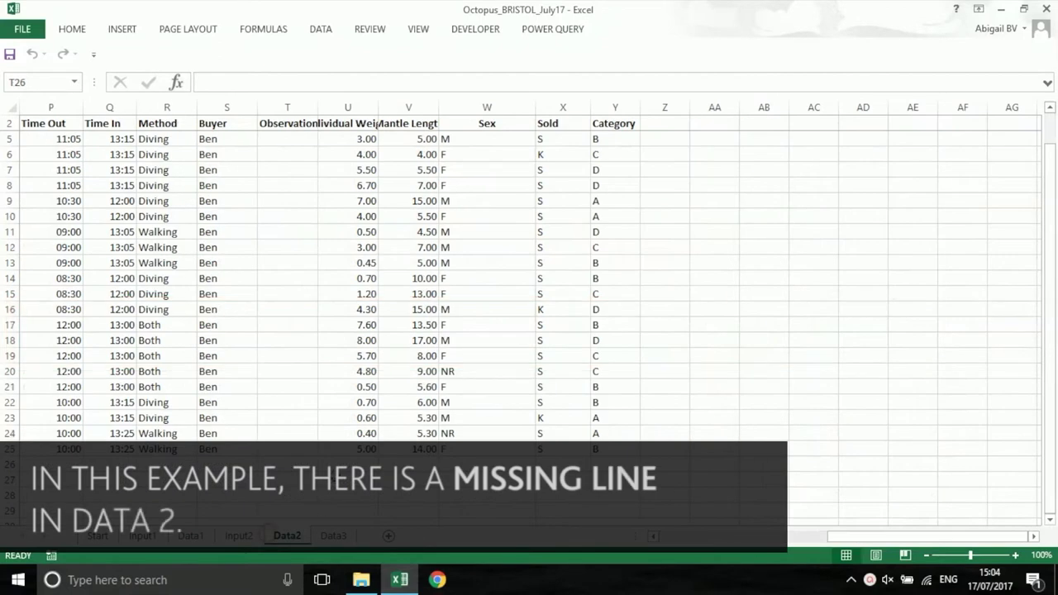
{"action": "left_click_drag", "start_coordinate": [840, 538], "coordinate": [687, 538]}
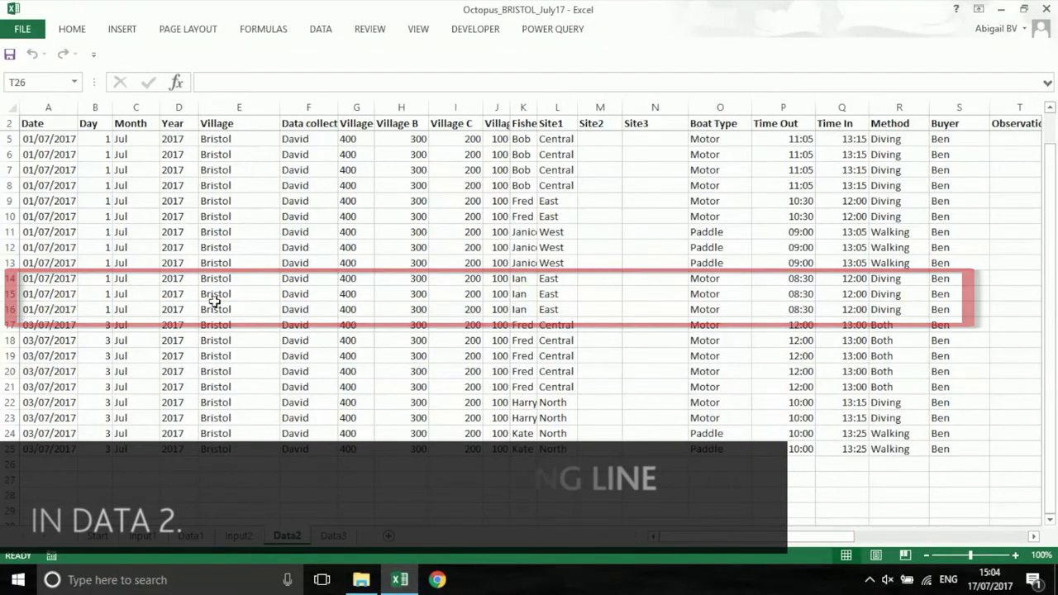
Unprotect the Data2 sheet by entering its sheet password
{"action": "right_click", "coordinate": [285, 536]}
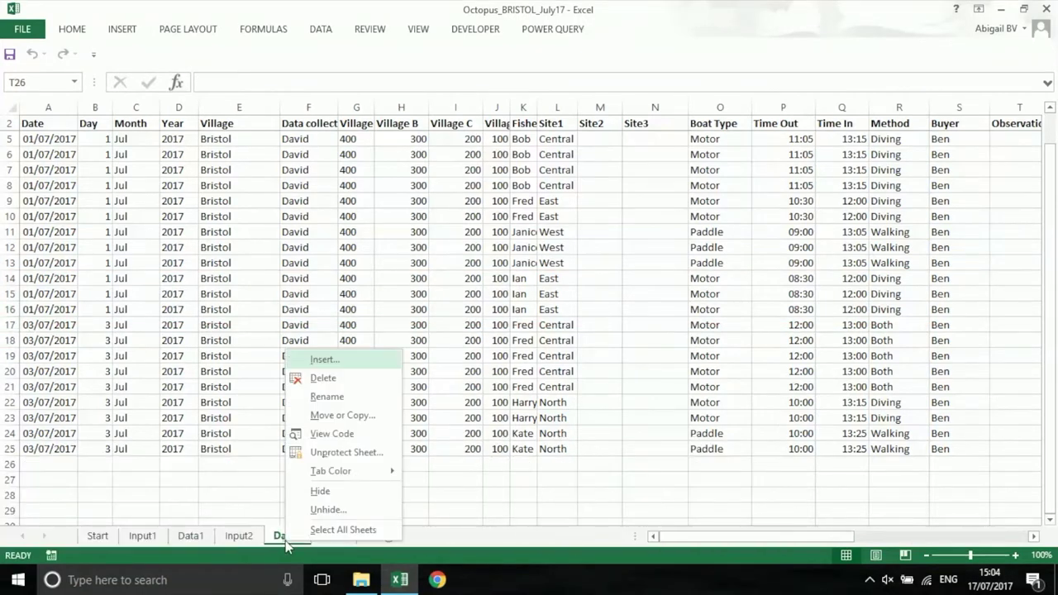
{"action": "left_click", "coordinate": [335, 453]}
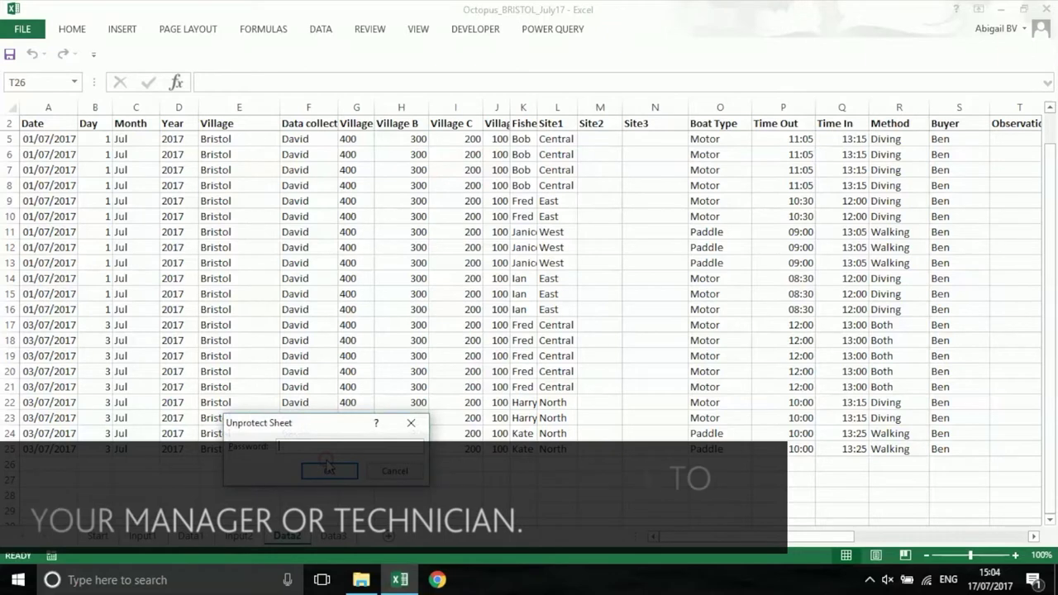
{"action": "type", "text": "abc"}
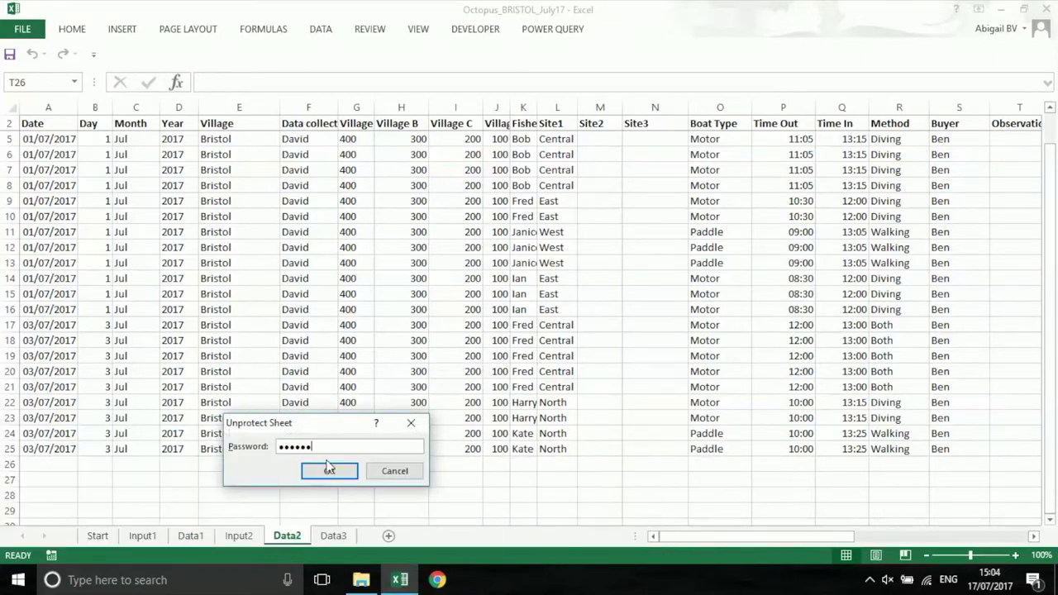
{"action": "left_click", "coordinate": [328, 468]}
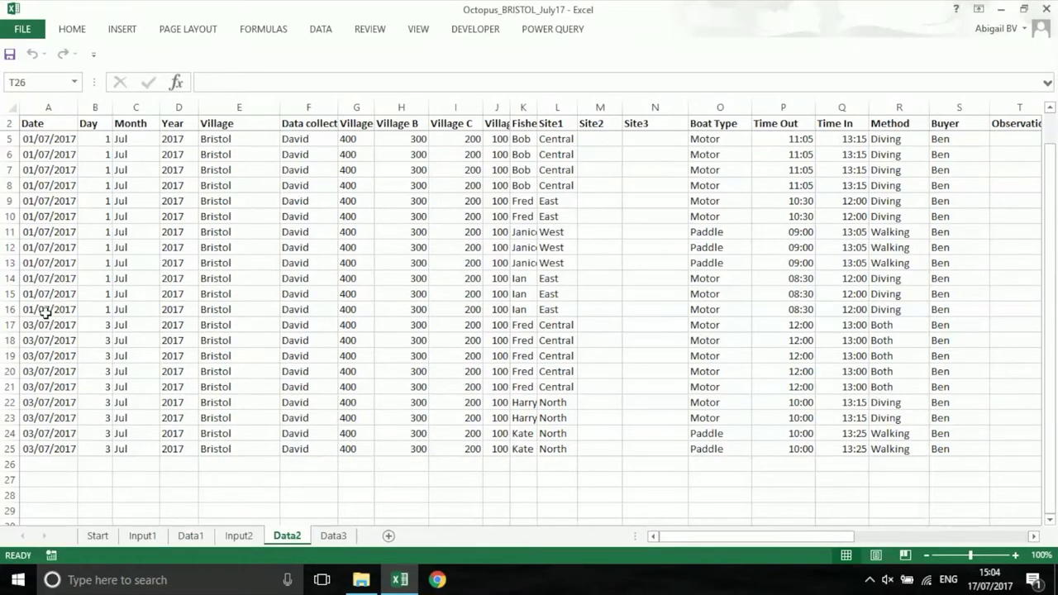
Insert a blank row 17 in Data2 for the missing 08:30 trip
{"action": "left_click", "coordinate": [10, 325]}
{"action": "right_click", "coordinate": [10, 325]}
{"action": "left_click", "coordinate": [38, 436]}
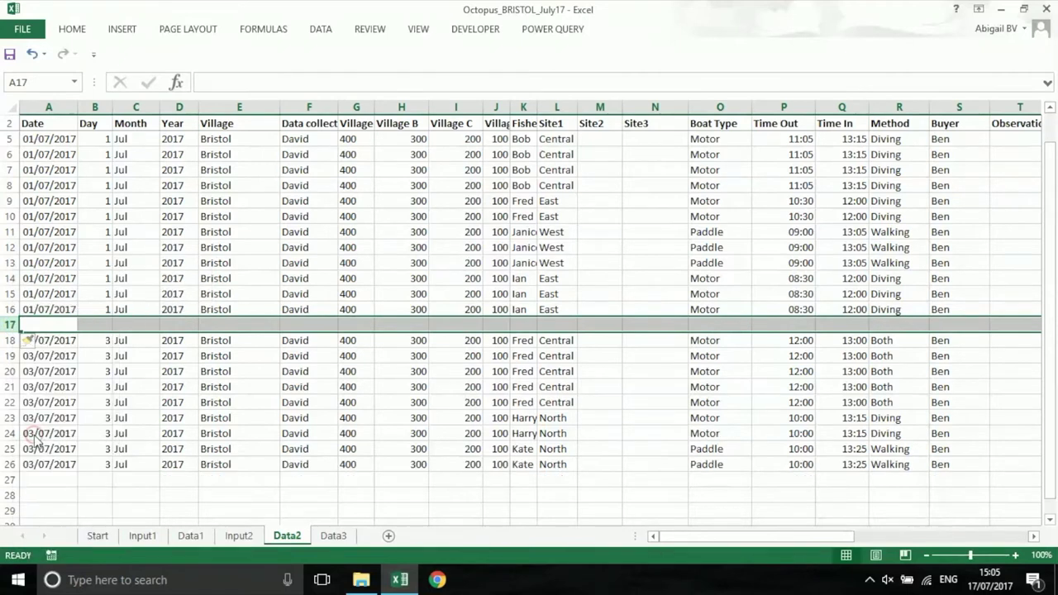
Fill row 17 by copying each value from the row above, through Motor and Time Out
{"action": "key", "text": "ctrl+apostrophe"}
{"action": "key", "text": "Tab"}
{"action": "key", "text": "ctrl+apostrophe"}
{"action": "key", "text": "Tab"}
{"action": "key", "text": "ctrl+apostrophe"}
{"action": "key", "text": "Tab"}
{"action": "key", "text": "ctrl+apostrophe"}
{"action": "key", "text": "Tab"}
{"action": "key", "text": "ctrl+apostrophe"}
{"action": "key", "text": "Tab"}
{"action": "key", "text": "ctrl+apostrophe"}
{"action": "key", "text": "Tab"}
{"action": "key", "text": "ctrl+apostrophe"}
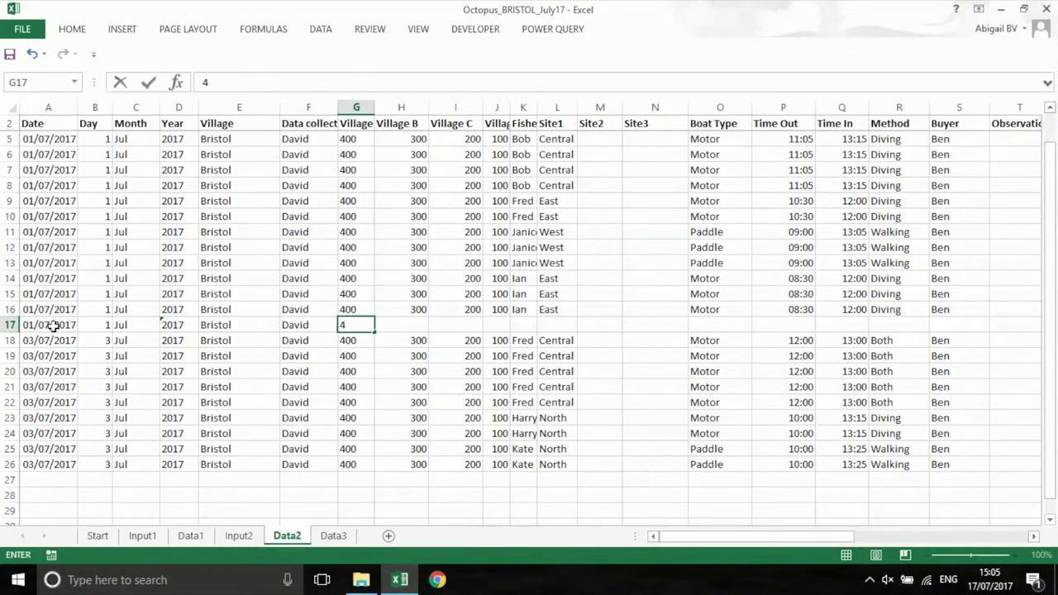
{"action": "key", "text": "Tab"}
{"action": "key", "text": "ctrl+apostrophe"}
{"action": "key", "text": "Tab"}
{"action": "key", "text": "ctrl+apostrophe"}
{"action": "key", "text": "Tab"}
{"action": "key", "text": "ctrl+apostrophe"}
{"action": "key", "text": "Tab"}
{"action": "key", "text": "ctrl+apostrophe"}
{"action": "key", "text": "Tab"}
{"action": "key", "text": "ctrl+apostrophe"}
{"action": "key", "text": "Tab"}
{"action": "key", "text": "Tab"}
{"action": "key", "text": "Tab"}
{"action": "key", "text": "ctrl+apostrophe"}
{"action": "key", "text": "Tab"}
{"action": "key", "text": "ctrl+apostrophe"}
{"action": "key", "text": "Tab"}
{"action": "key", "text": "ctrl+apostrophe"}
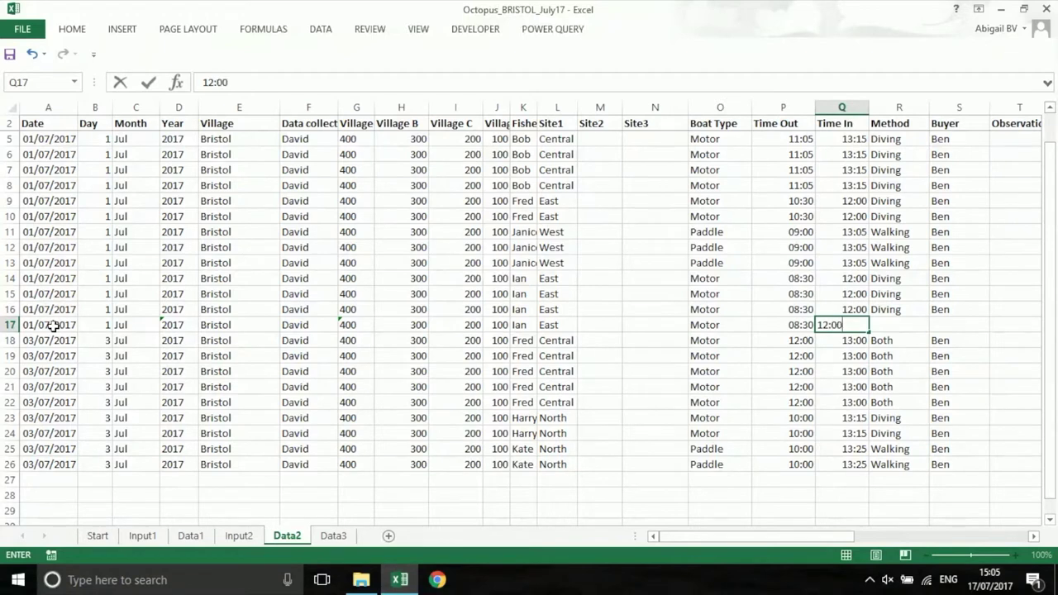
{"action": "key", "text": "Tab"}
{"action": "key", "text": "ctrl+apostrophe"}
{"action": "key", "text": "Tab"}
{"action": "key", "text": "ctrl+apostrophe"}
{"action": "key", "text": "Tab"}
{"action": "key", "text": "Tab"}
{"action": "key", "text": "ctrl+apostrophe"}
{"action": "key", "text": "Tab"}
{"action": "key", "text": "ctrl+apostrophe"}
{"action": "key", "text": "Tab"}
{"action": "key", "text": "ctrl+apostrophe"}
{"action": "key", "text": "Tab"}
{"action": "key", "text": "ctrl+apostrophe"}
{"action": "key", "text": "Tab"}
{"action": "key", "text": "ctrl+apostrophe"}
{"action": "key", "text": "Tab"}
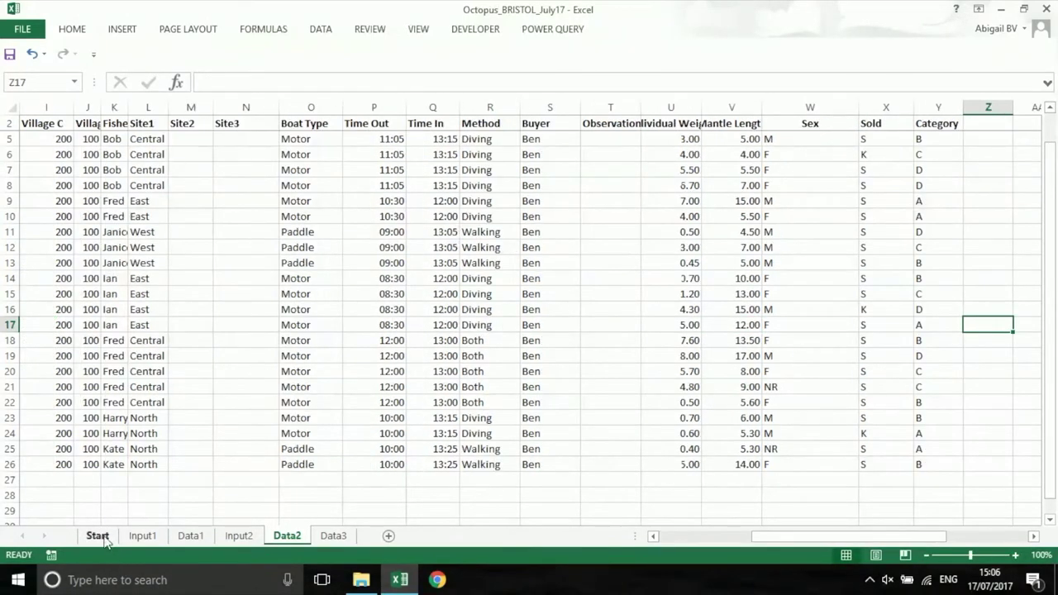
Set Start in Row to 15, resume checking, and keep the Data1 value for the first conflict
{"action": "left_click", "coordinate": [101, 537]}
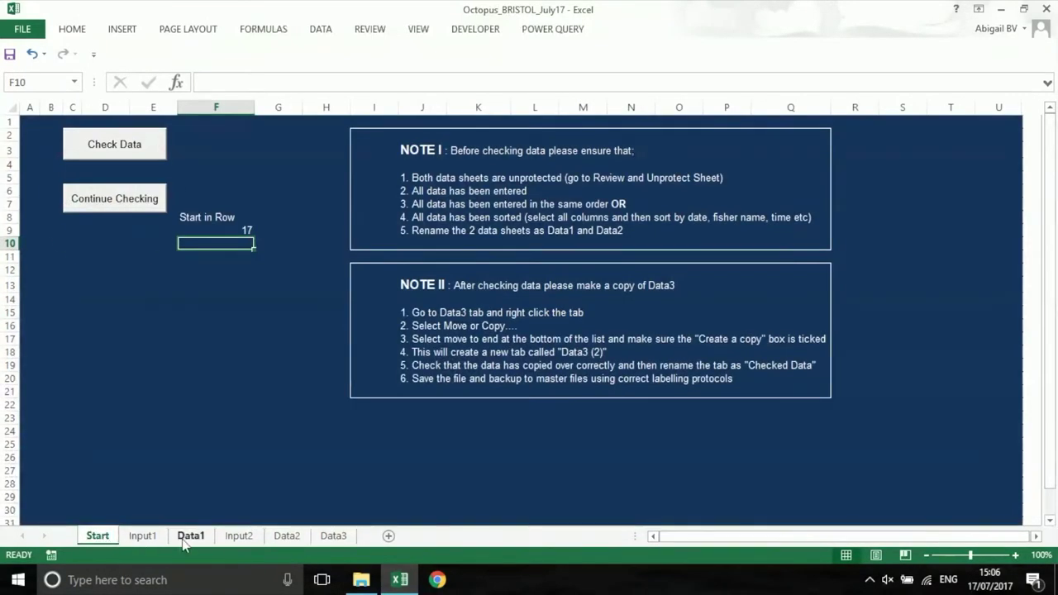
{"action": "left_click", "coordinate": [226, 230]}
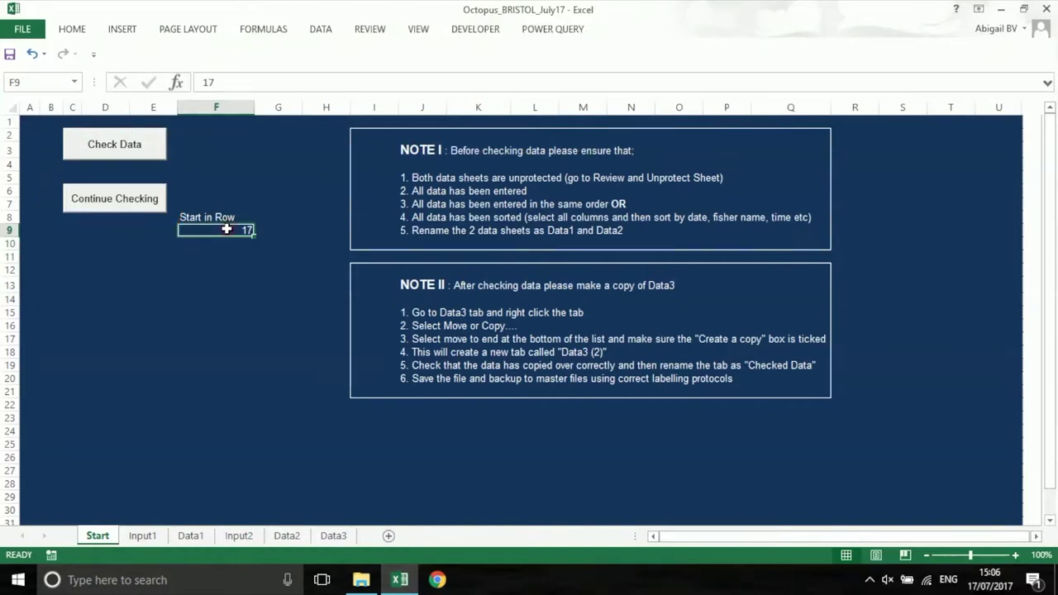
{"action": "type", "text": "1"}
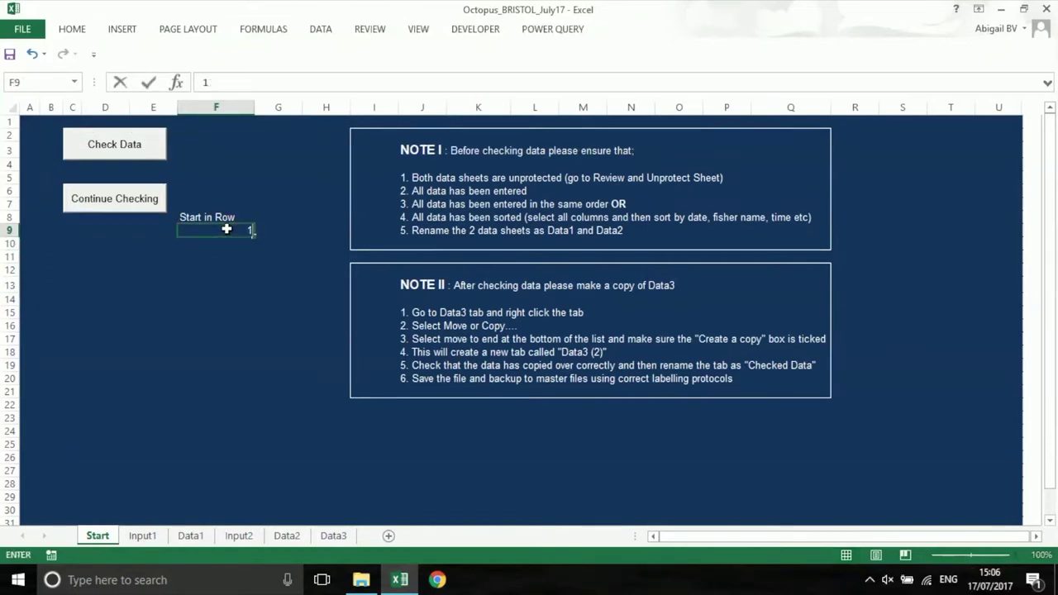
{"action": "type", "text": "5"}
{"action": "left_click", "coordinate": [115, 200]}
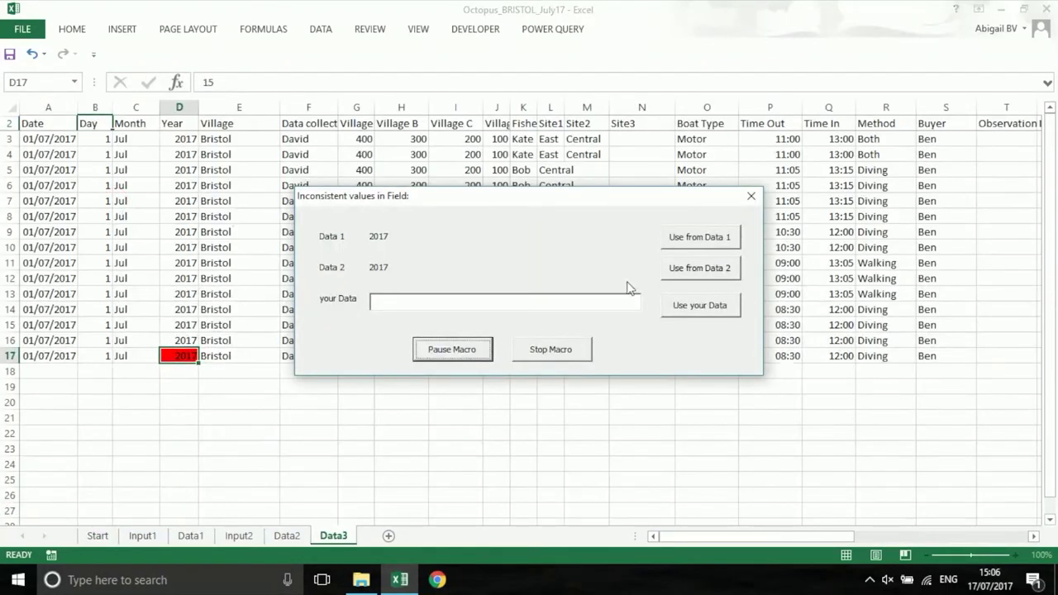
{"action": "left_click", "coordinate": [674, 242]}
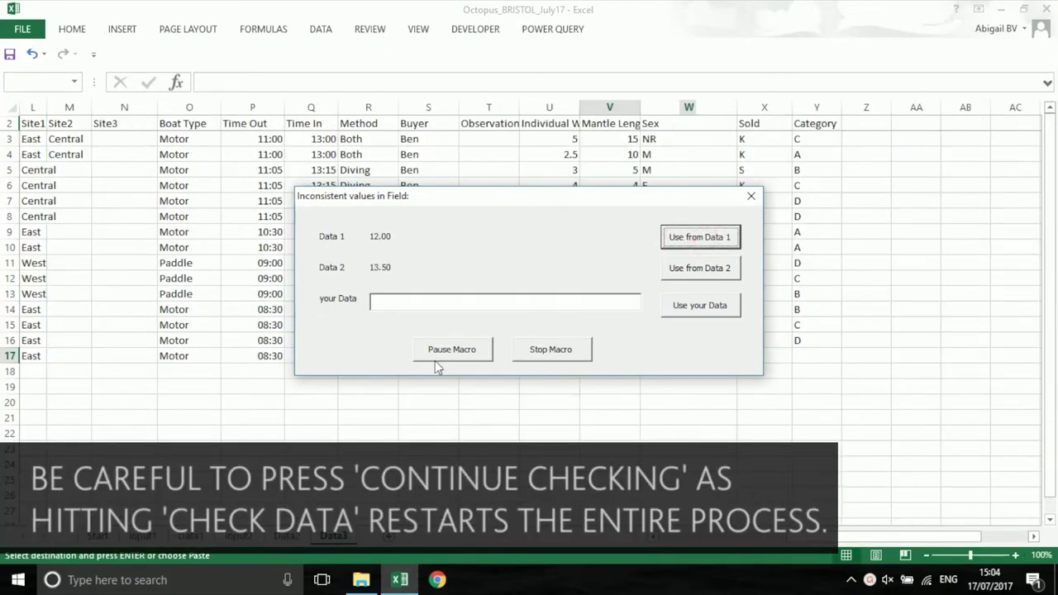
Pause, rerun the check, and keep the Data1 value for each remaining conflict
{"action": "left_click", "coordinate": [445, 354]}
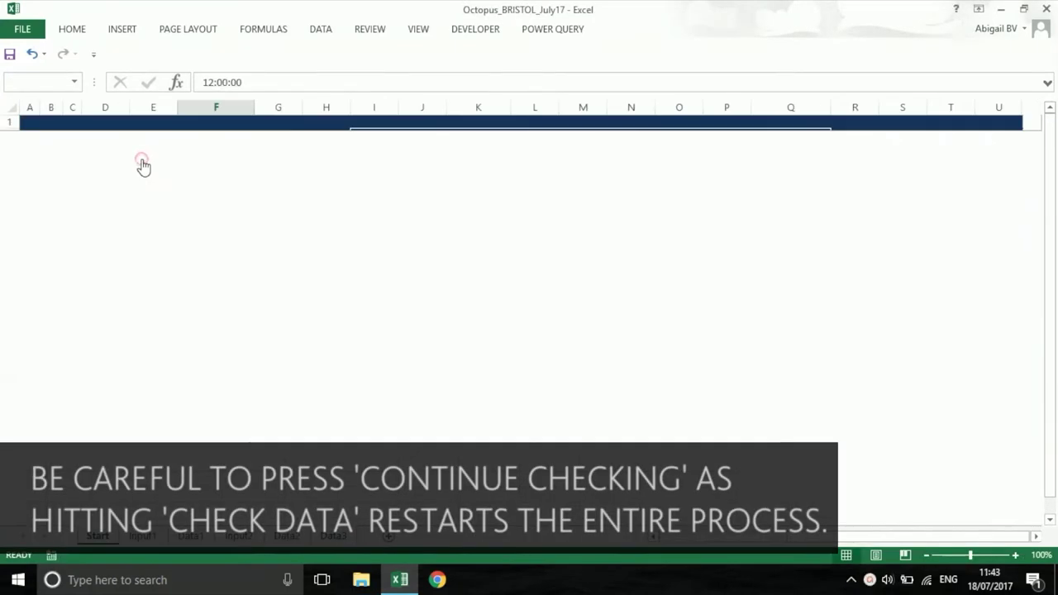
{"action": "left_click", "coordinate": [143, 165]}
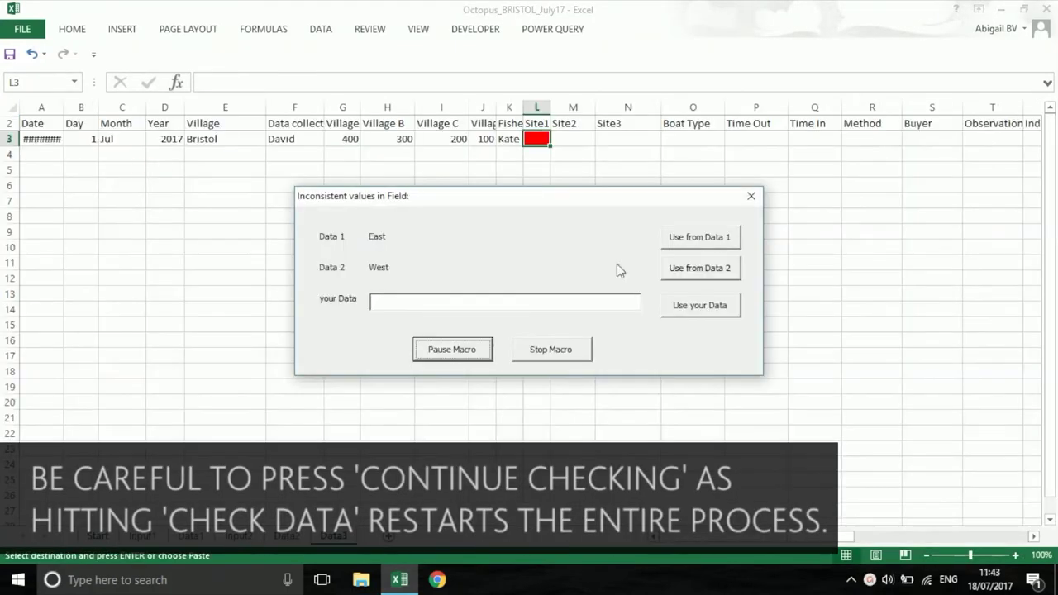
{"action": "left_click", "coordinate": [700, 237]}
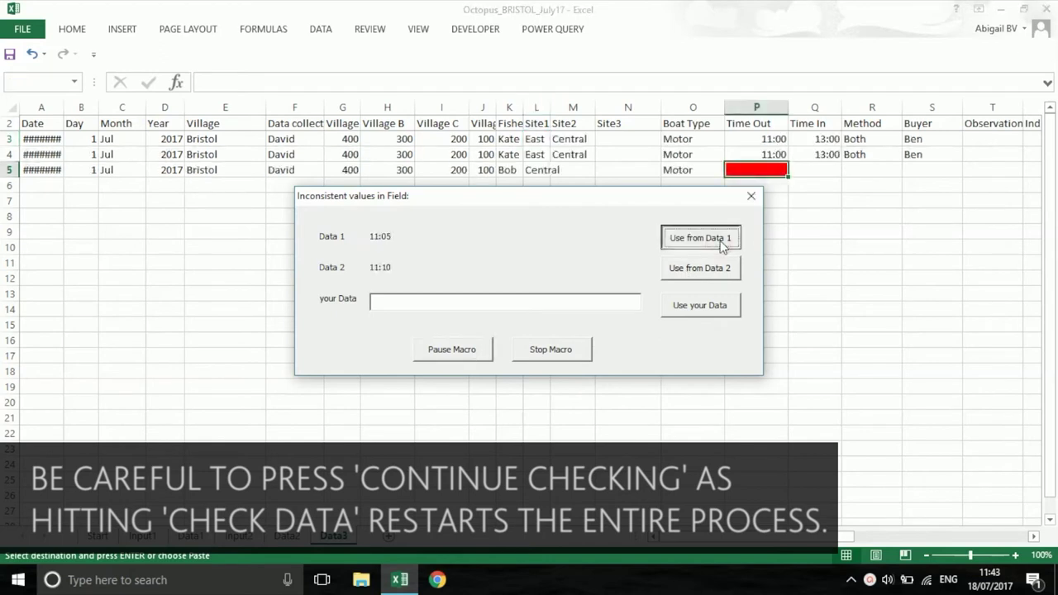
{"action": "left_click", "coordinate": [700, 237]}
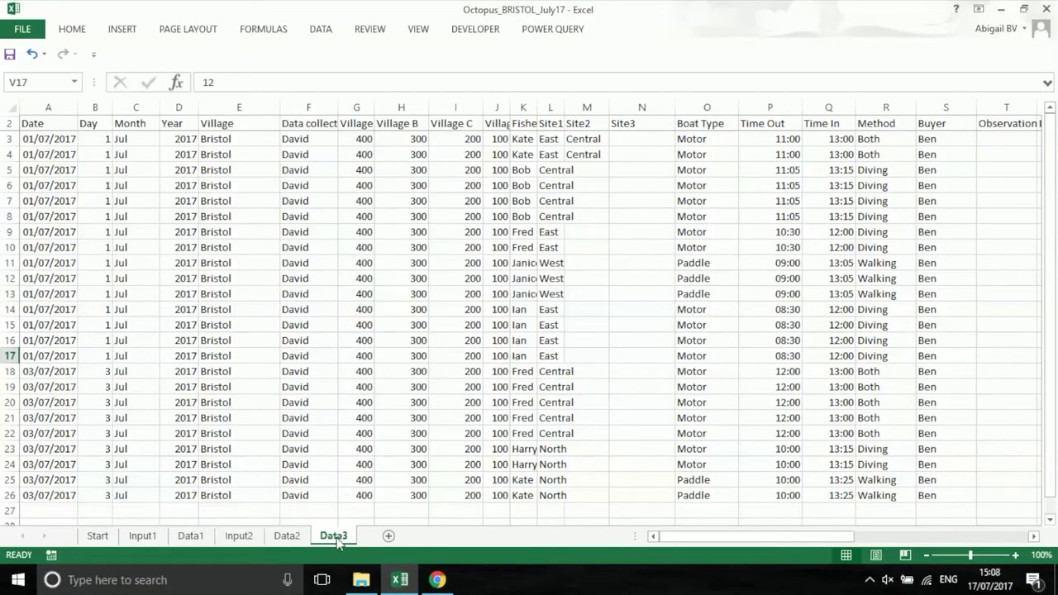
Rename the Data3 sheet to 'Checked'
{"action": "right_click", "coordinate": [336, 539]}
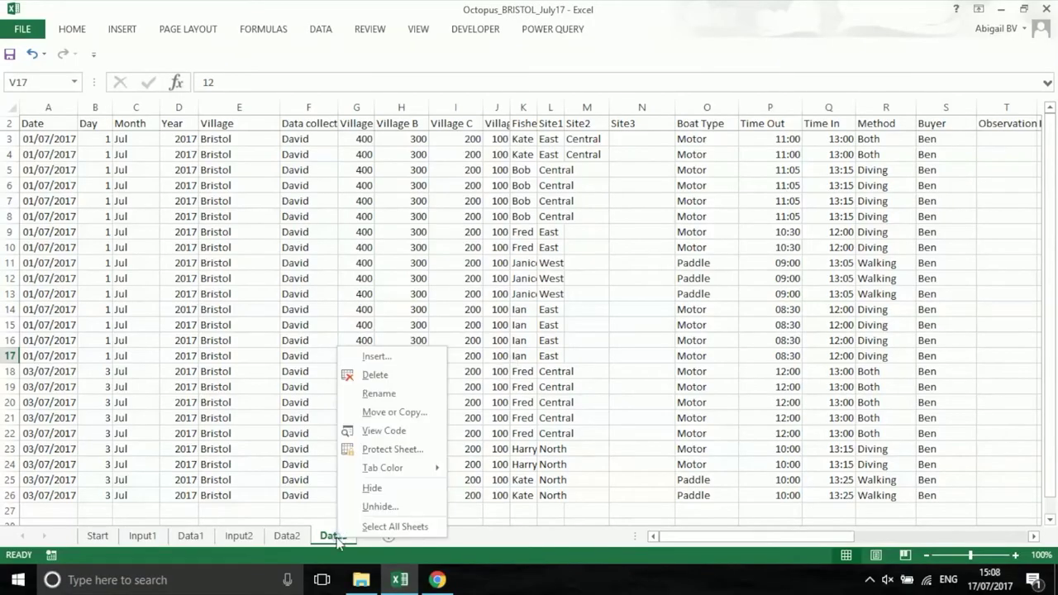
{"action": "left_click", "coordinate": [377, 395]}
{"action": "key", "text": "BackSpace"}
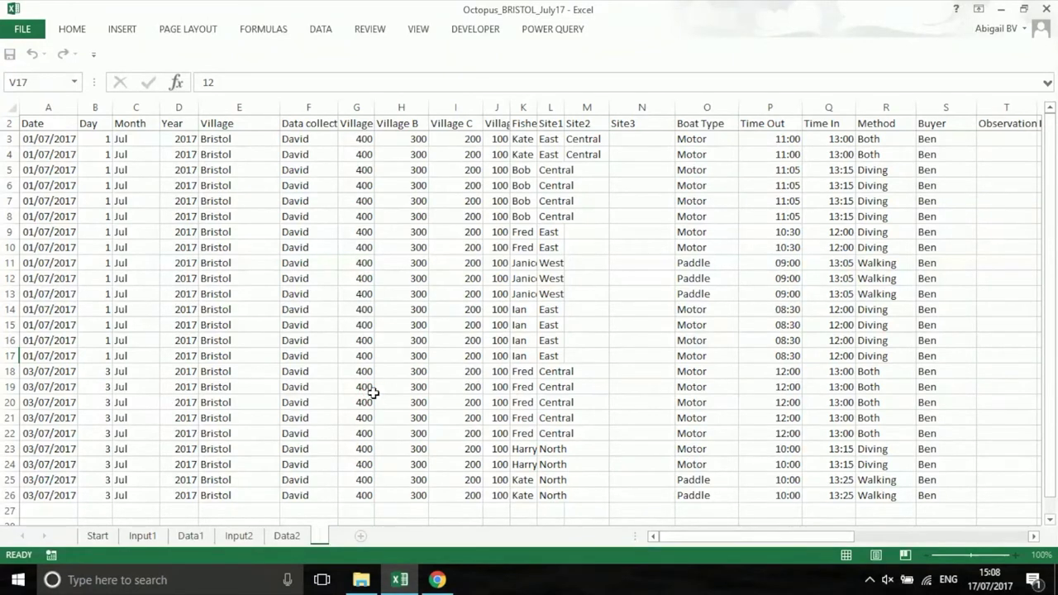
{"action": "type", "text": "Checked"}
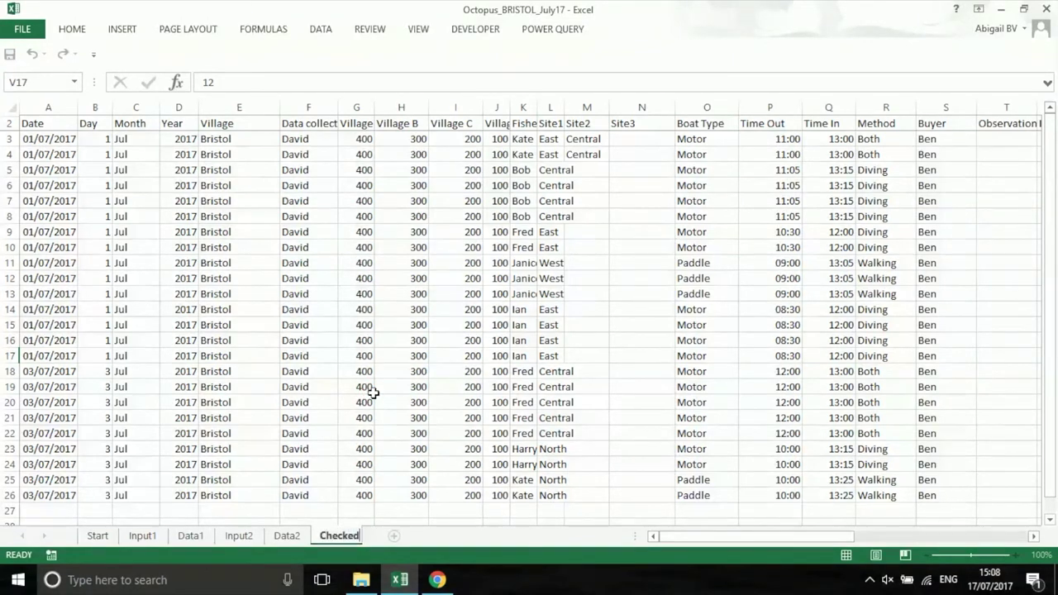
{"action": "key", "text": "Return"}
Bring up the Save As page for the workbook
{"action": "left_click", "coordinate": [395, 518]}
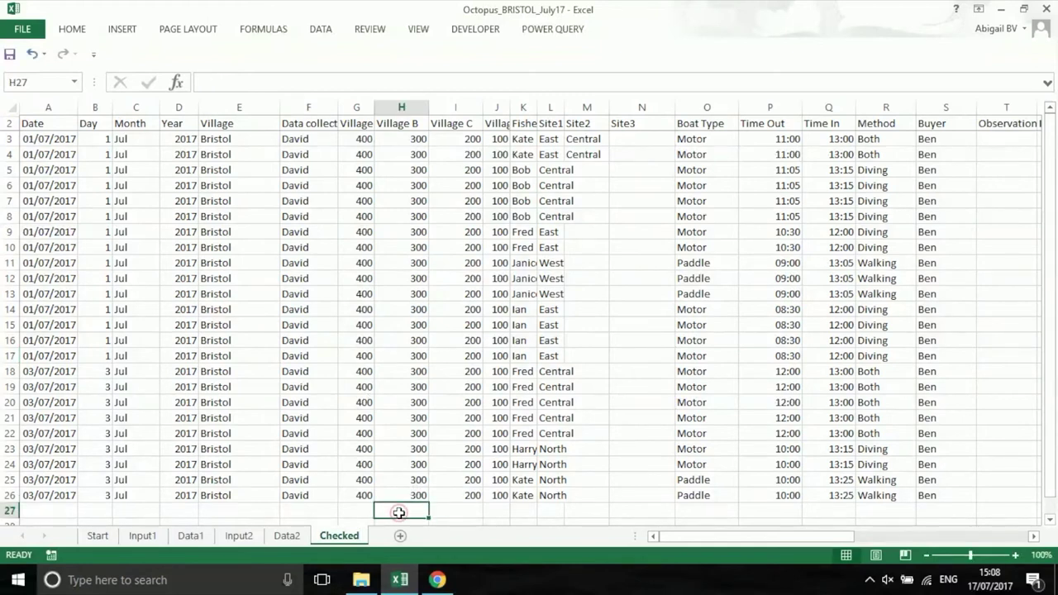
{"action": "left_click", "coordinate": [22, 29]}
{"action": "left_click", "coordinate": [33, 183]}
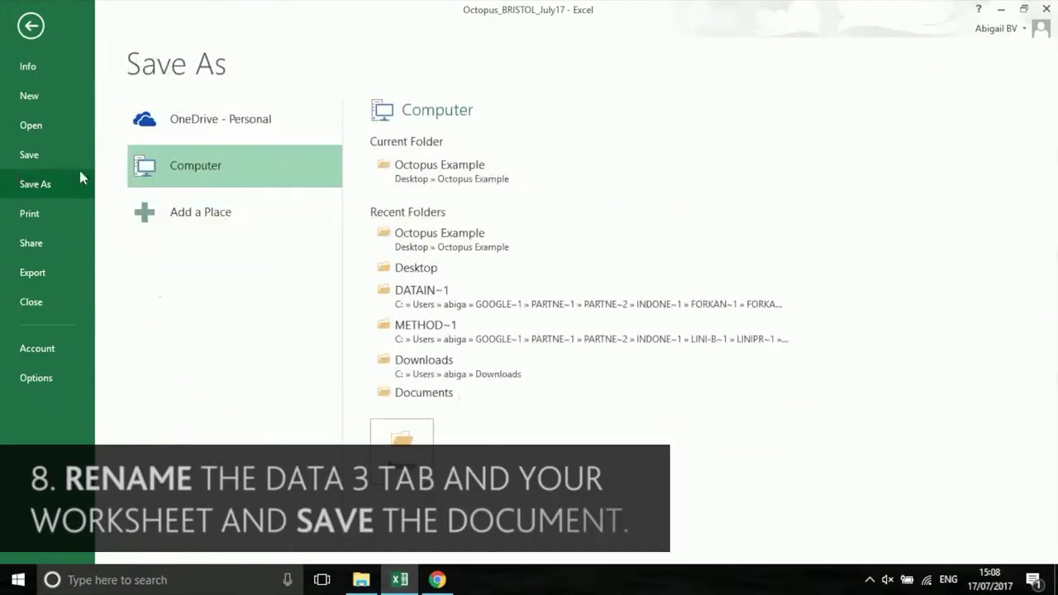